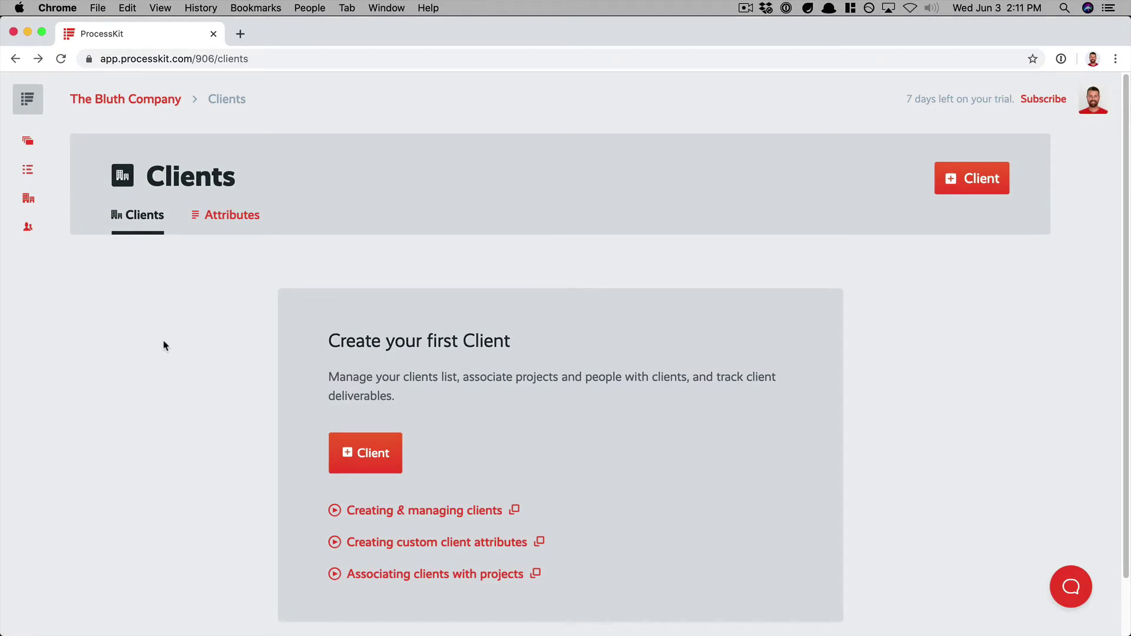
# - Switch from the Clients list to the empty Client Attributes tab
pyautogui.moveTo(35, 170)
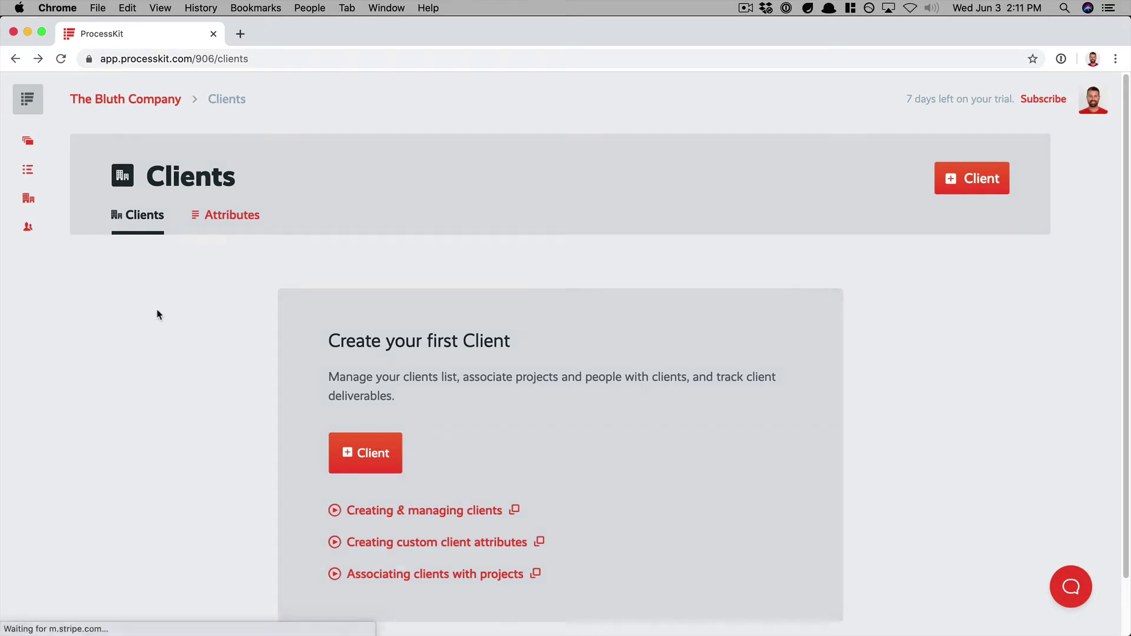
pyautogui.click(233, 219)
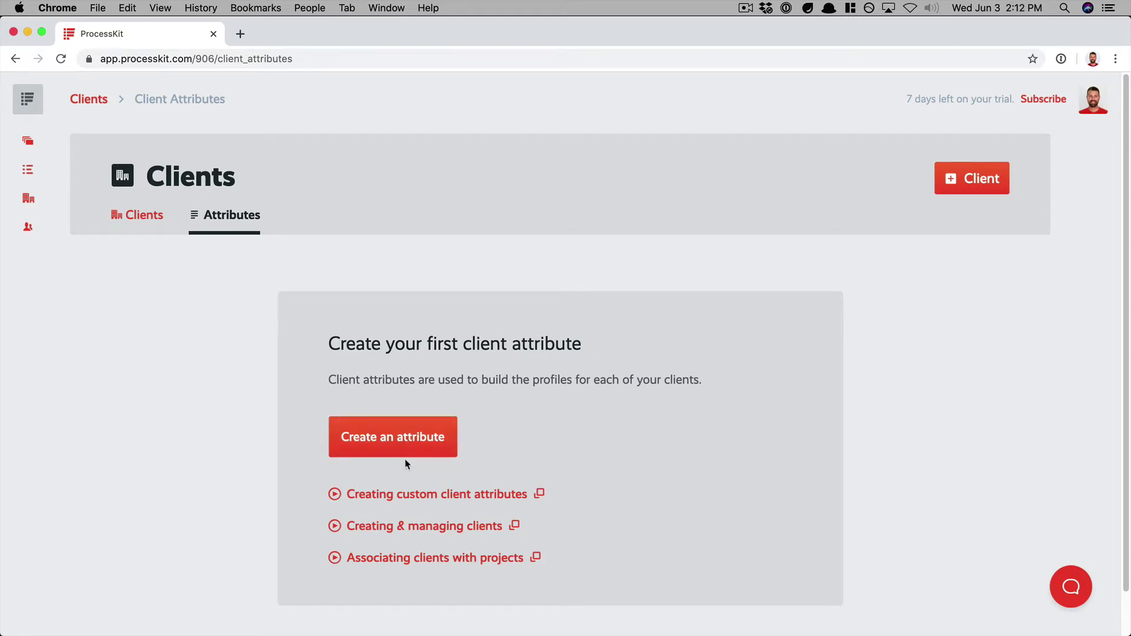
# - Add Primary contact name (Text) and Primary contact email (Email address) client attributes
pyautogui.click(401, 439)
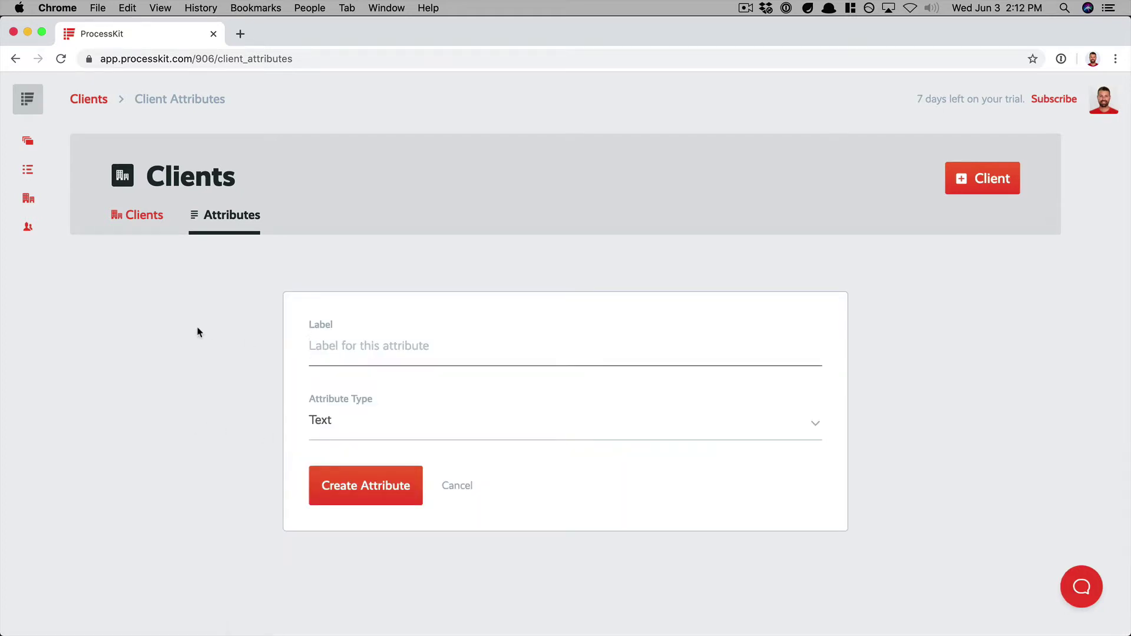
pyautogui.write('Primary contact name')
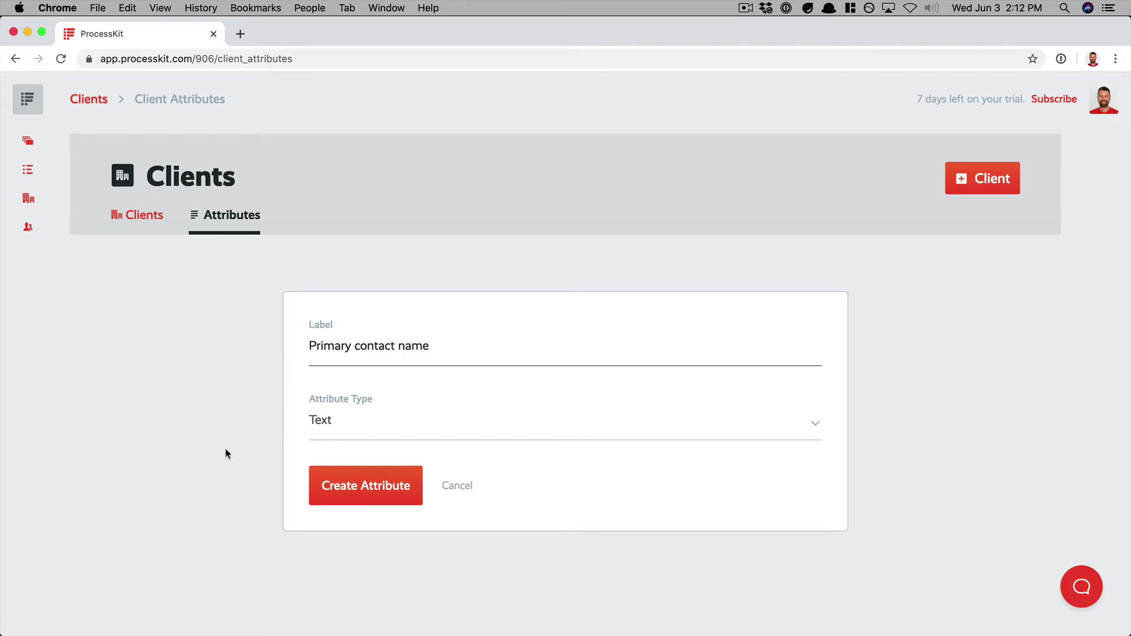
pyautogui.click(377, 504)
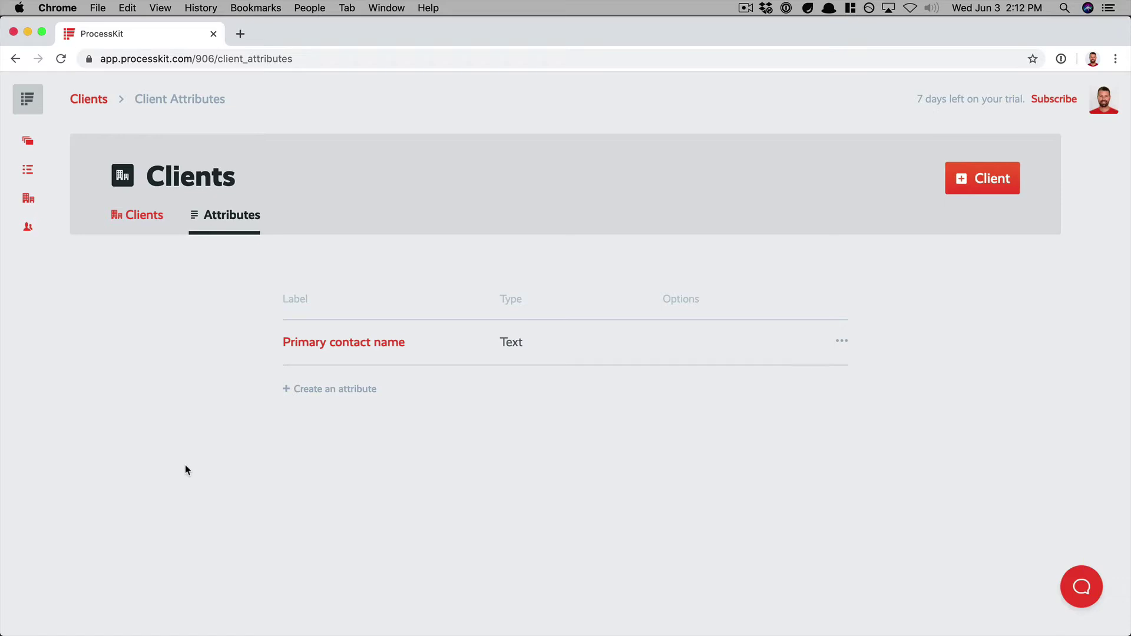
pyautogui.click(330, 390)
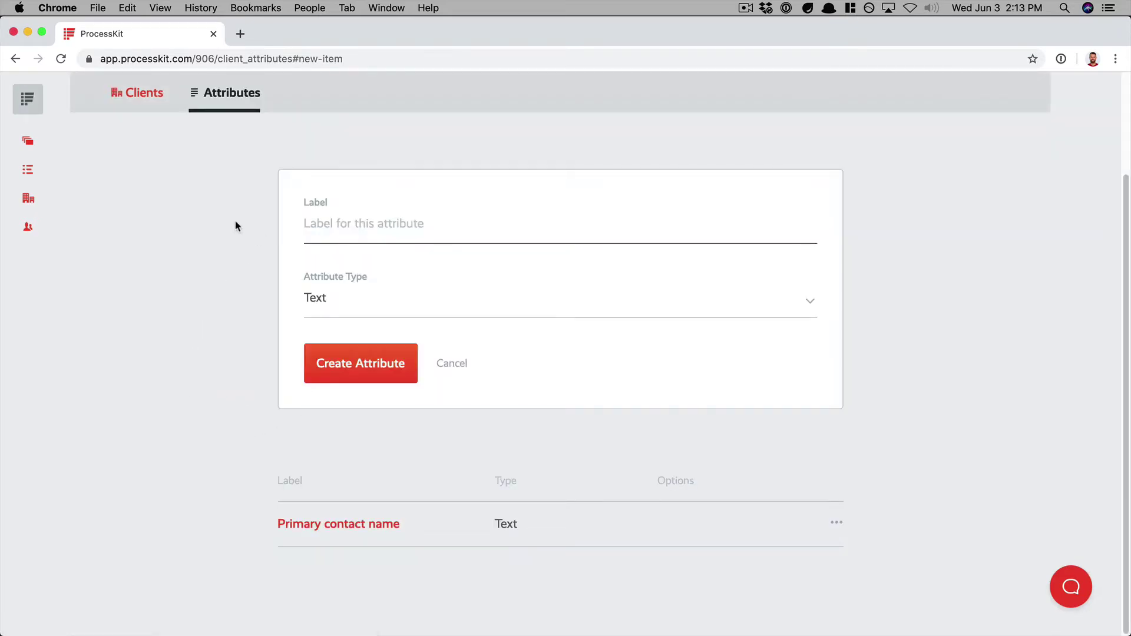
pyautogui.write('Primary contact email')
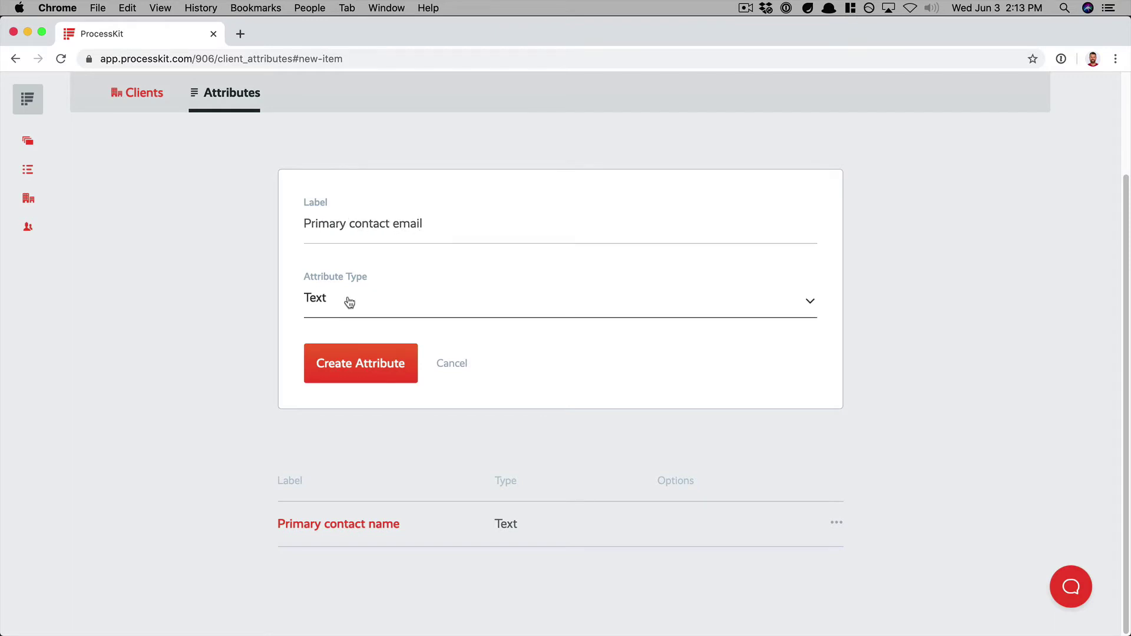
pyautogui.click(345, 303)
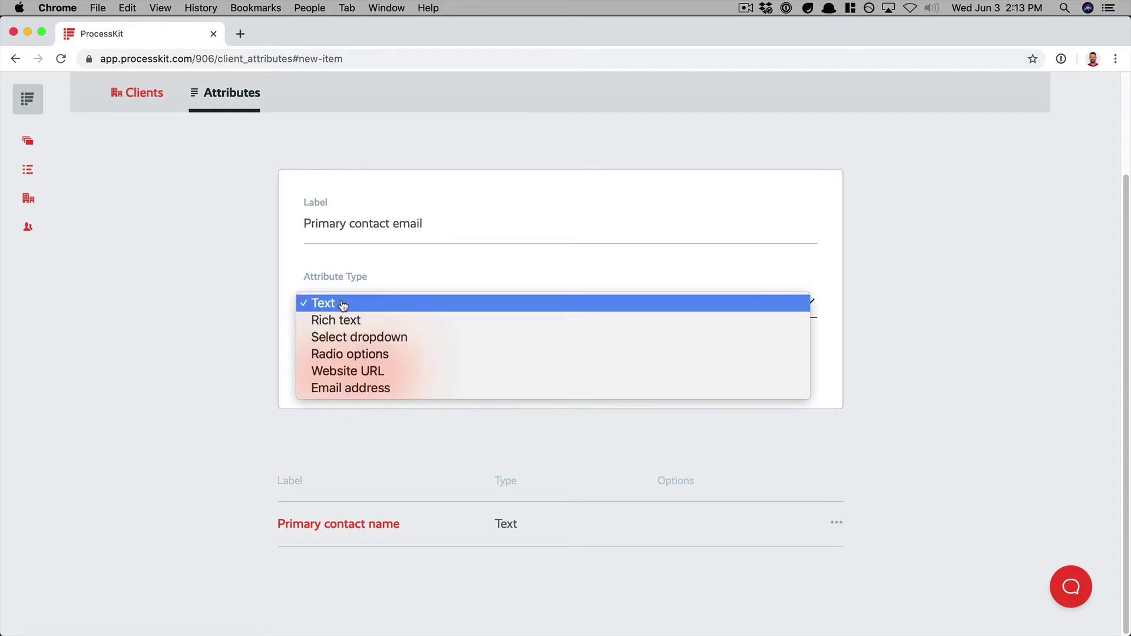
pyautogui.click(367, 389)
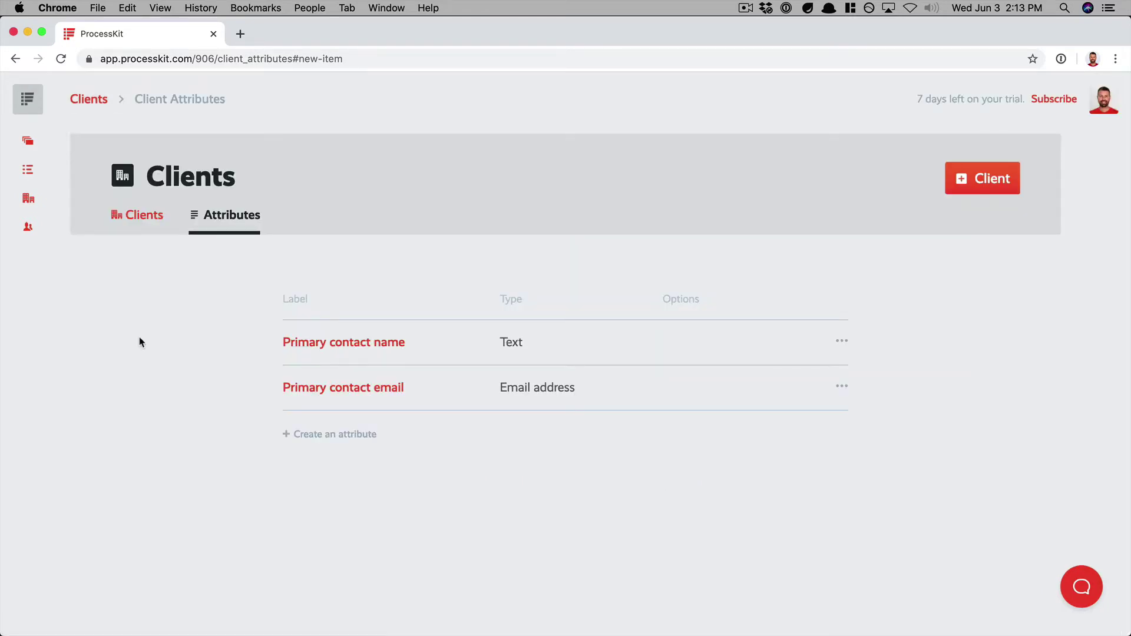
# - Add a Website URL client attribute of the Website URL type
pyautogui.click(300, 435)
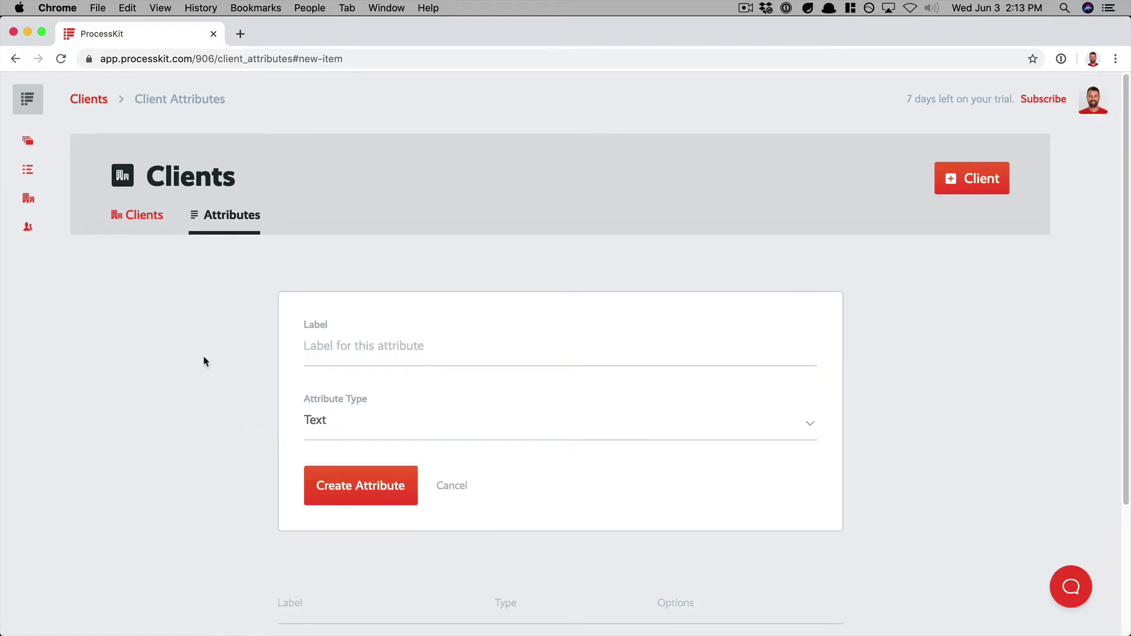
pyautogui.click(329, 346)
pyautogui.write('Websit')
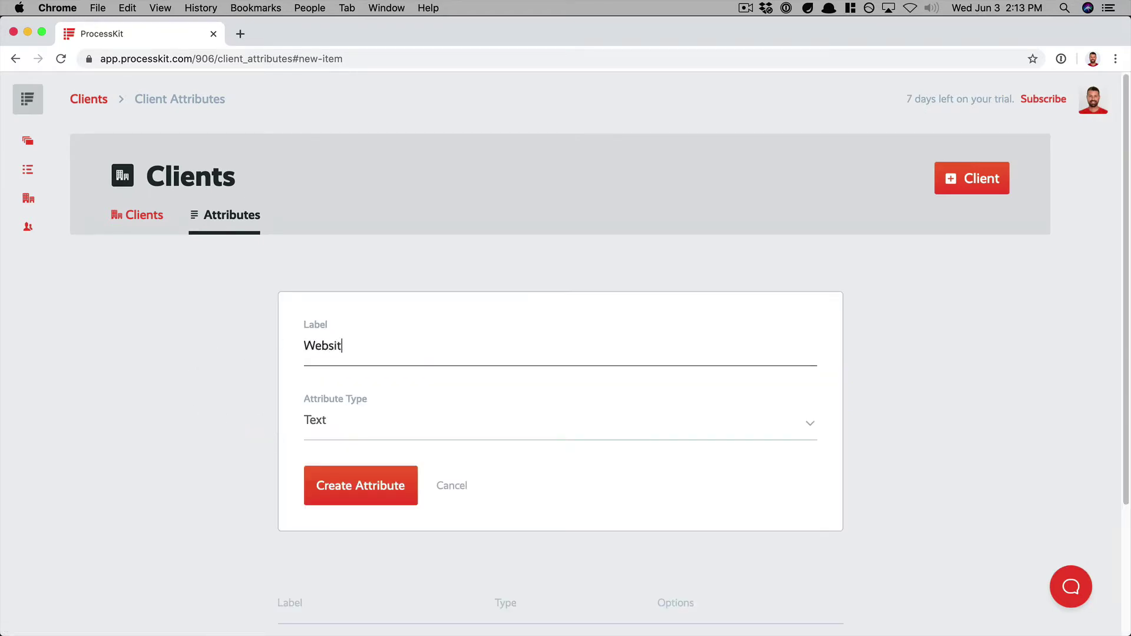
pyautogui.write('e URL')
pyautogui.click(346, 422)
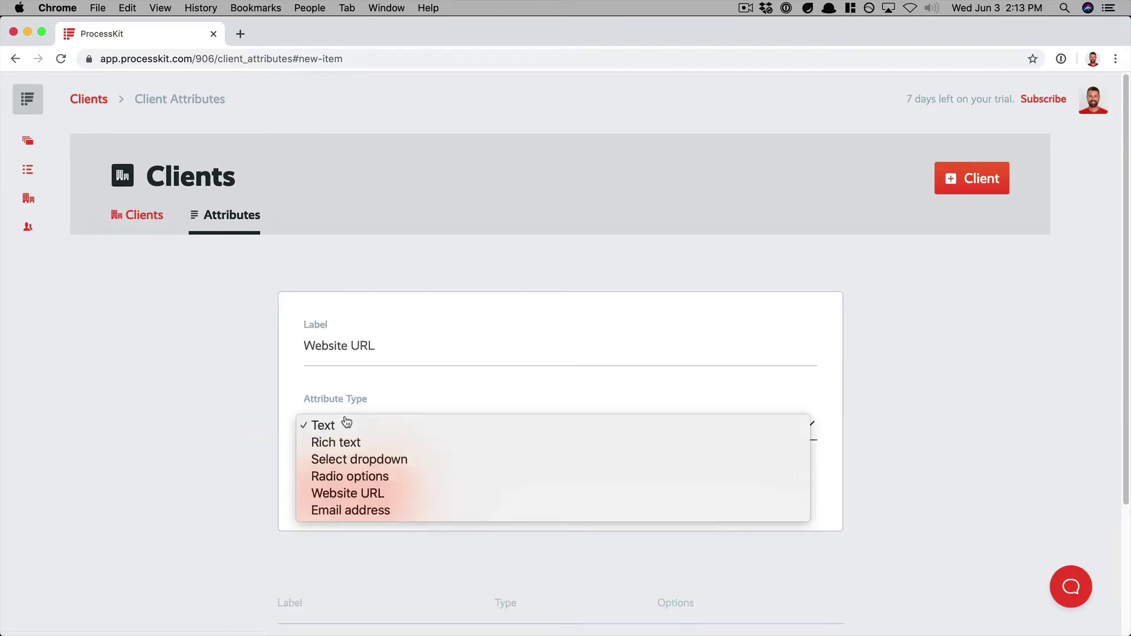
pyautogui.click(348, 499)
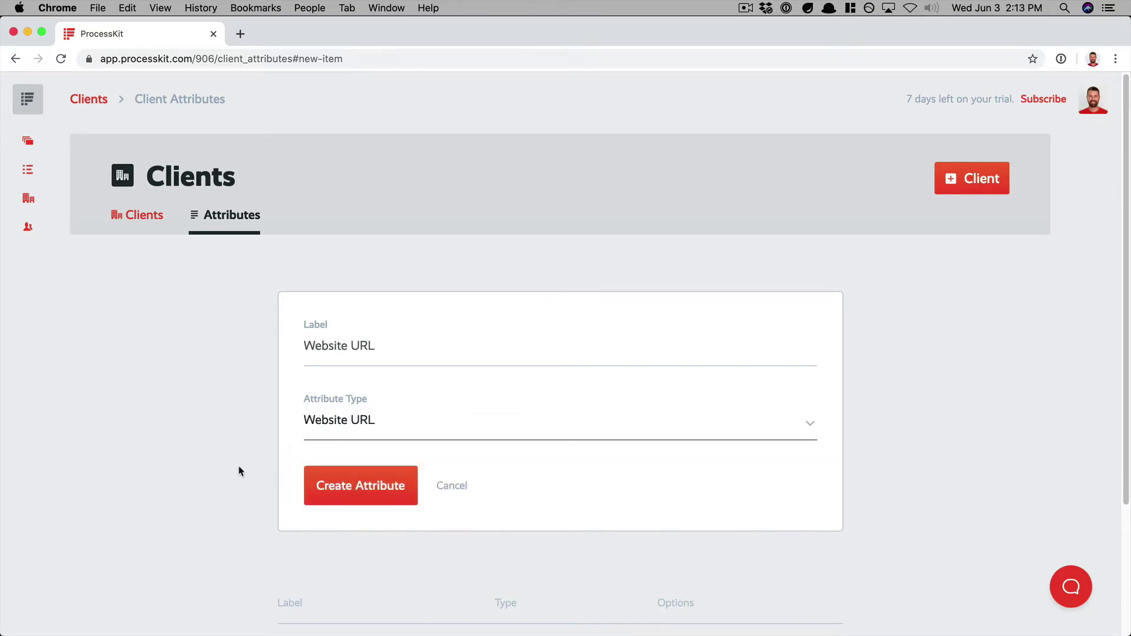
pyautogui.click(361, 501)
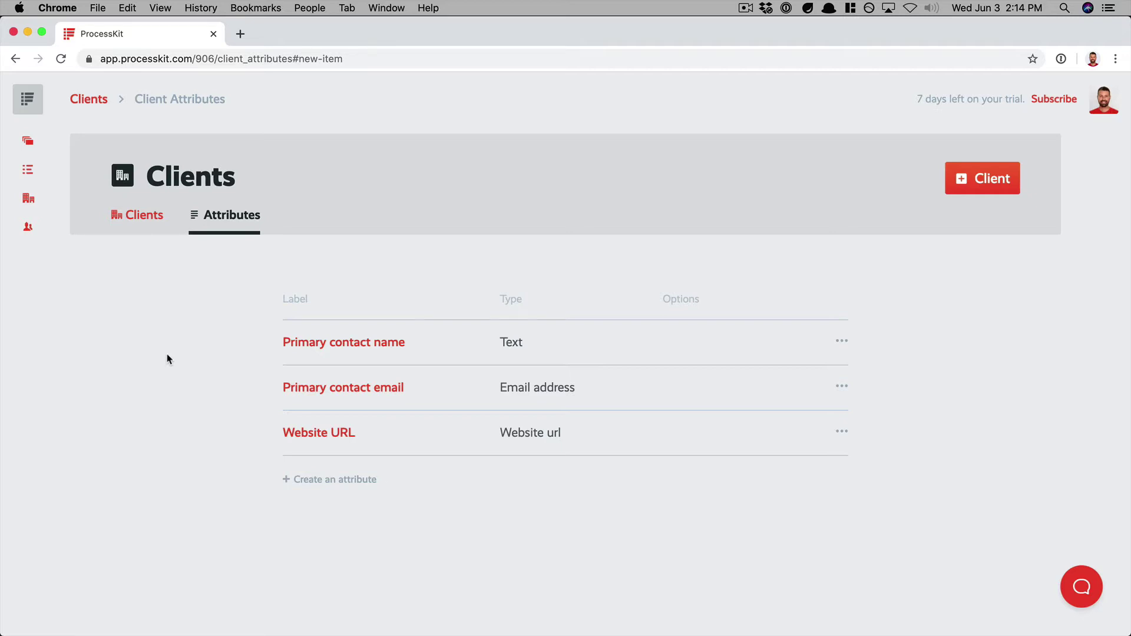
# - Label a new attribute Service plan and set its type to Radio options
pyautogui.click(341, 479)
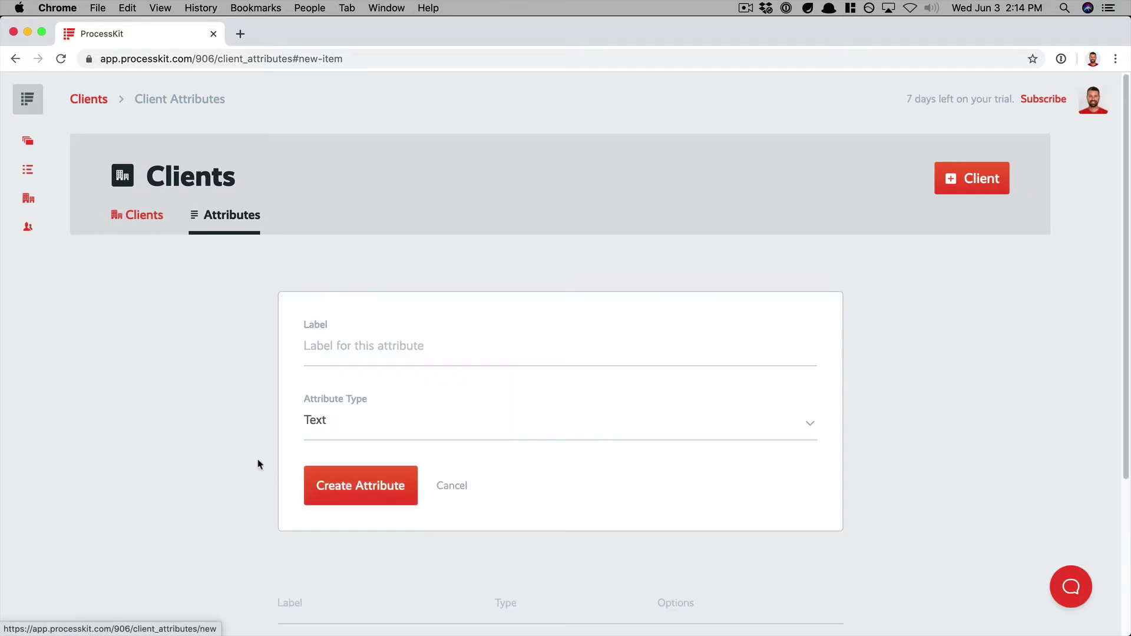
pyautogui.click(321, 348)
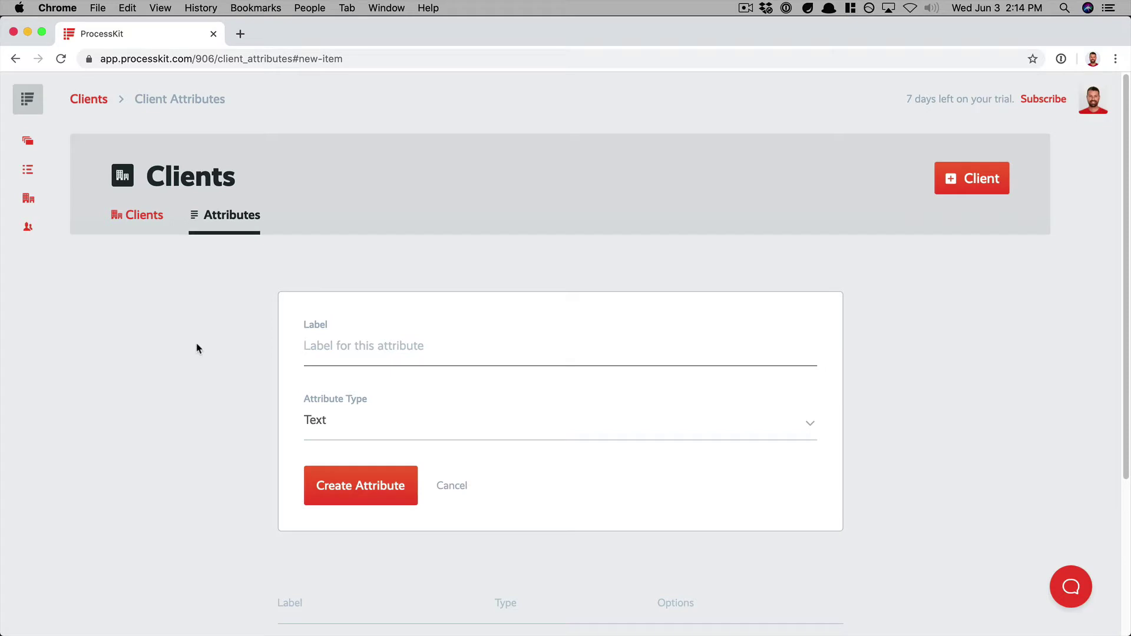
pyautogui.write('Service plan')
pyautogui.click(361, 436)
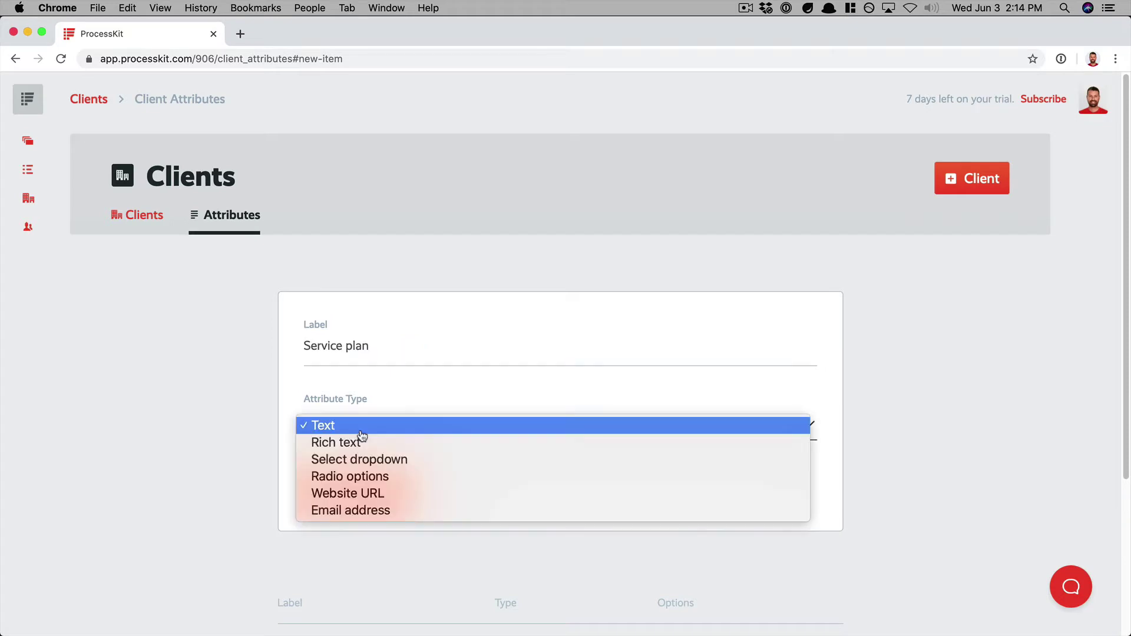
pyautogui.click(343, 477)
# - Enter radio choices Bronze, Silver and Gold, then save the attribute
pyautogui.click(366, 347)
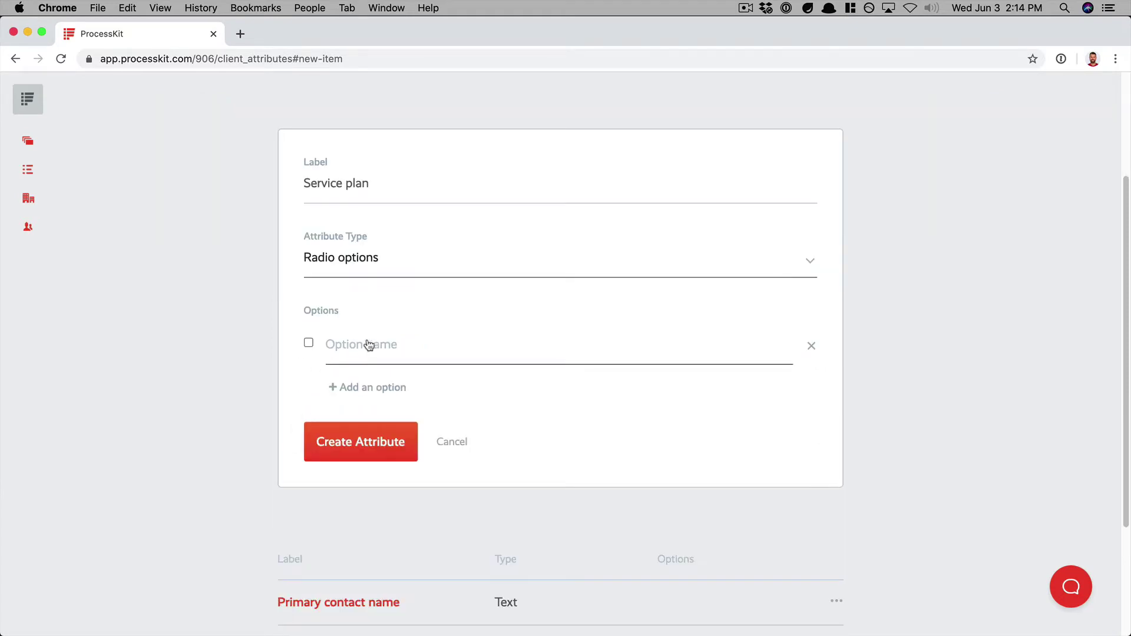
pyautogui.write('Bronze')
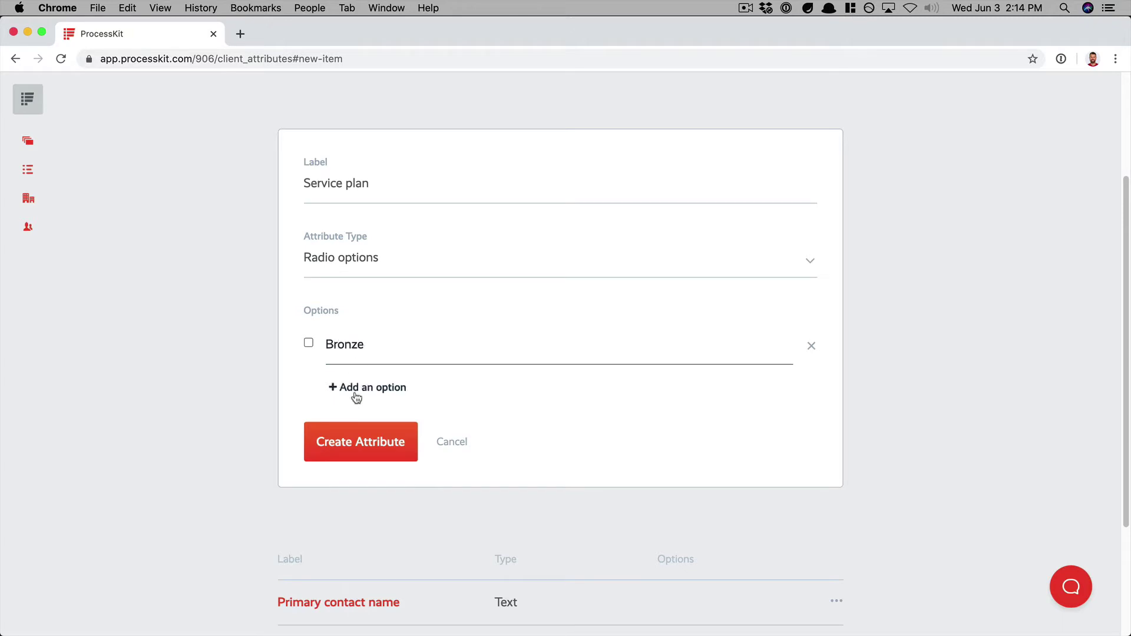
pyautogui.click(356, 389)
pyautogui.write('Silver')
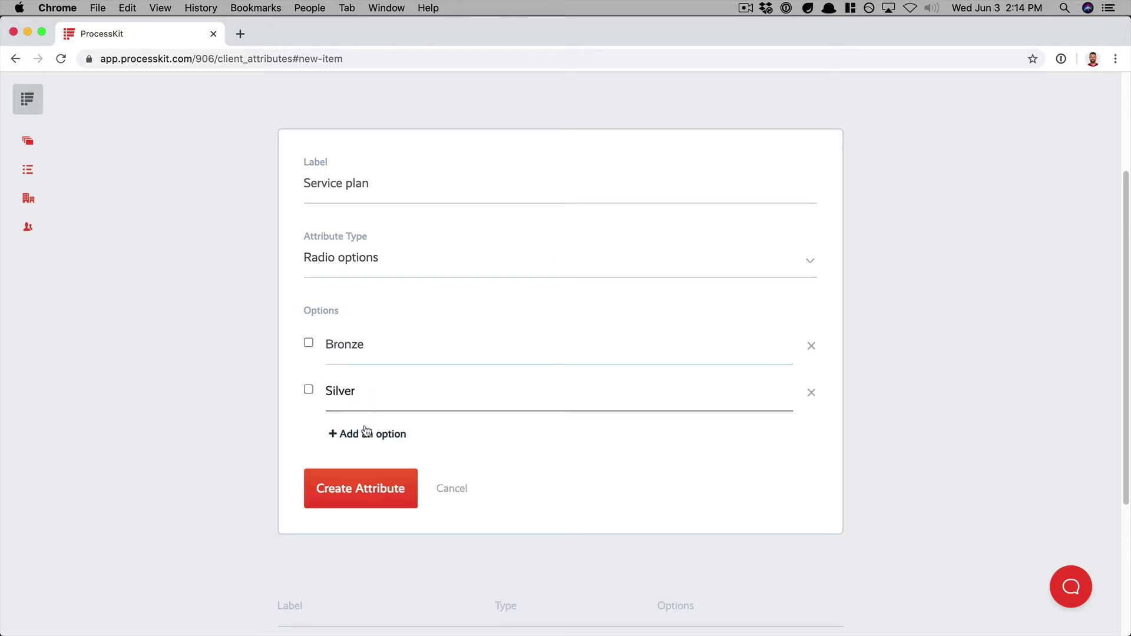
pyautogui.click(365, 434)
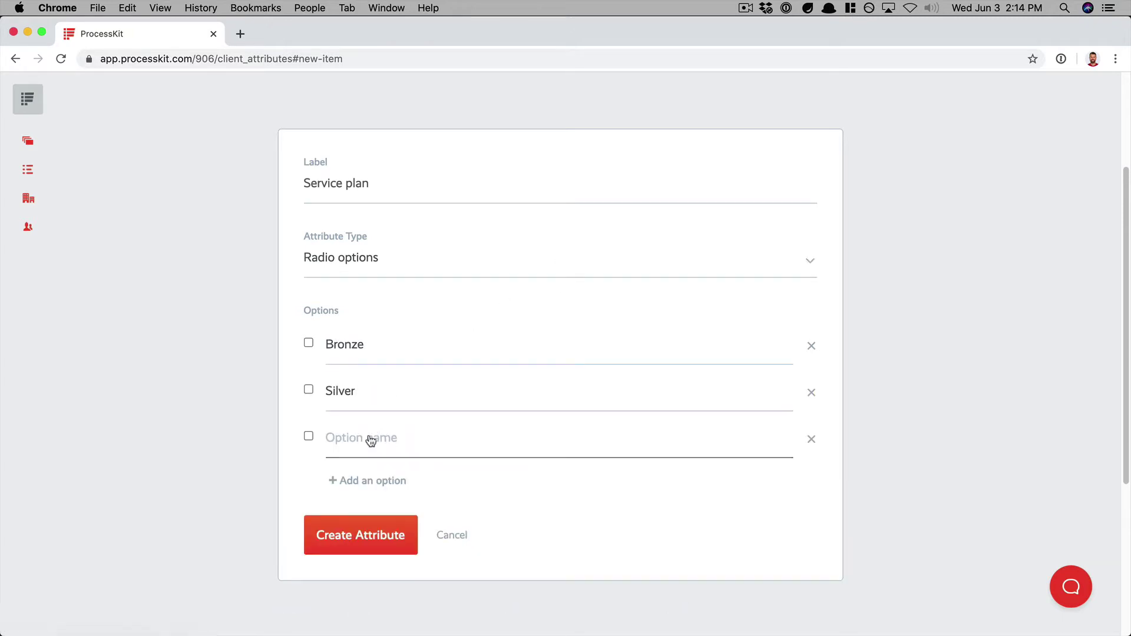
pyautogui.write('Gold')
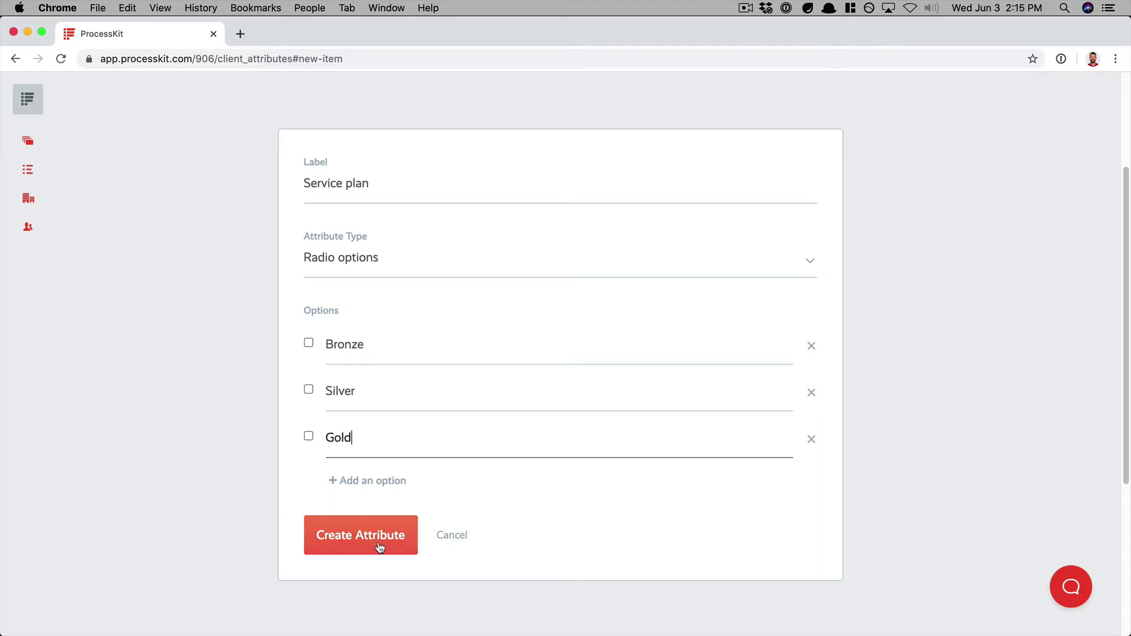
pyautogui.click(389, 547)
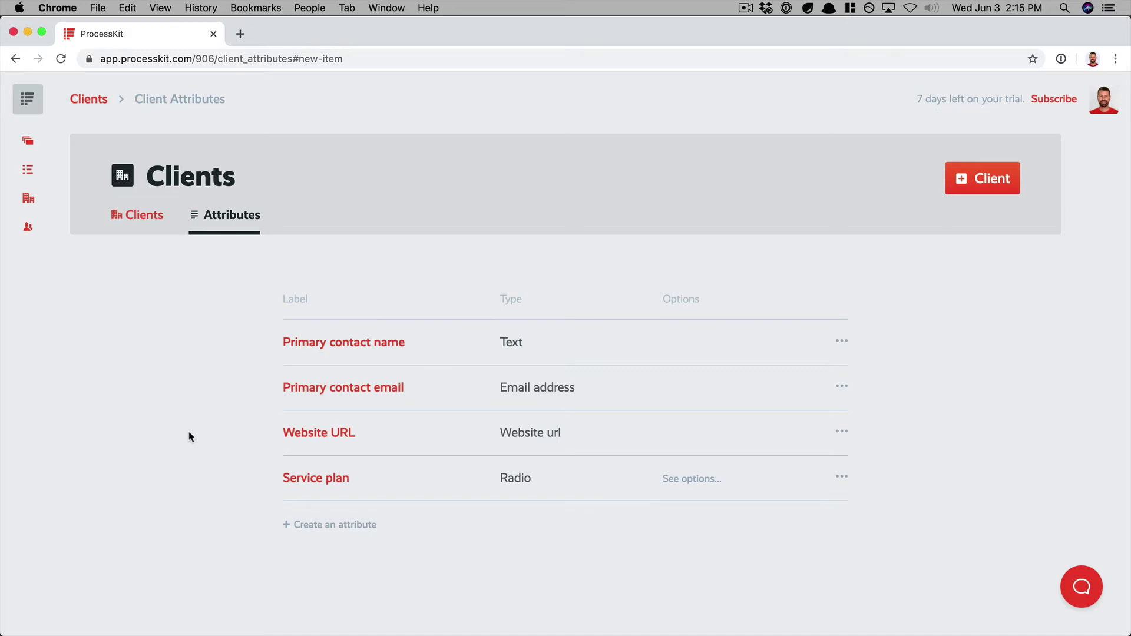
# - Add a Notes attribute of Rich text type, then glance at the Primary contact email options
pyautogui.click(318, 348)
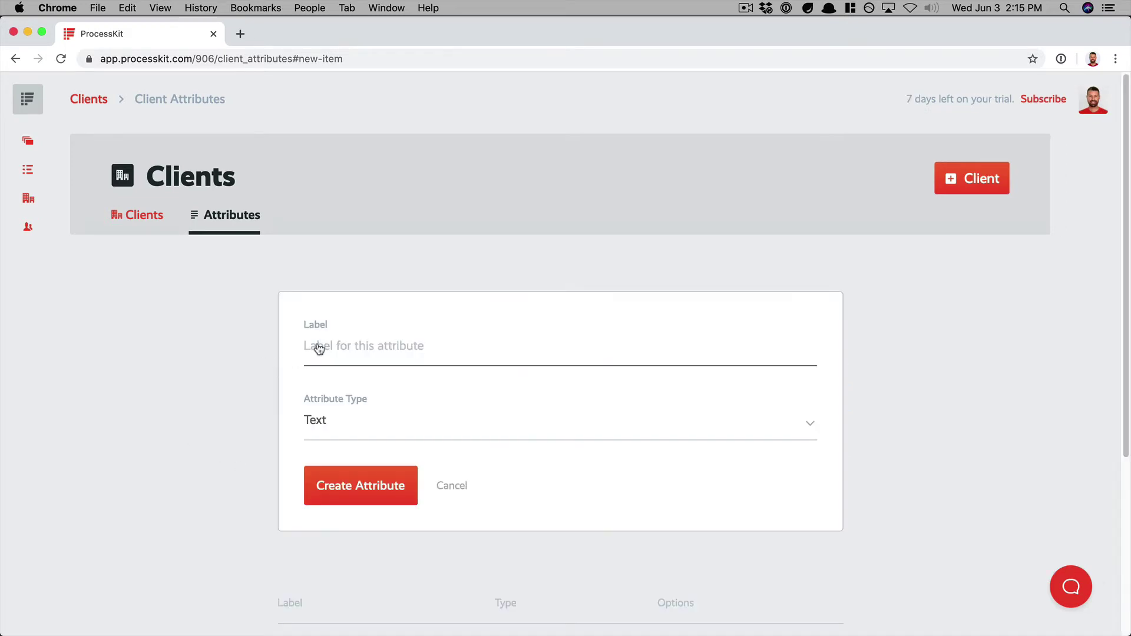
pyautogui.write('Notes')
pyautogui.scroll(-1, 265, 411)
pyautogui.click(323, 394)
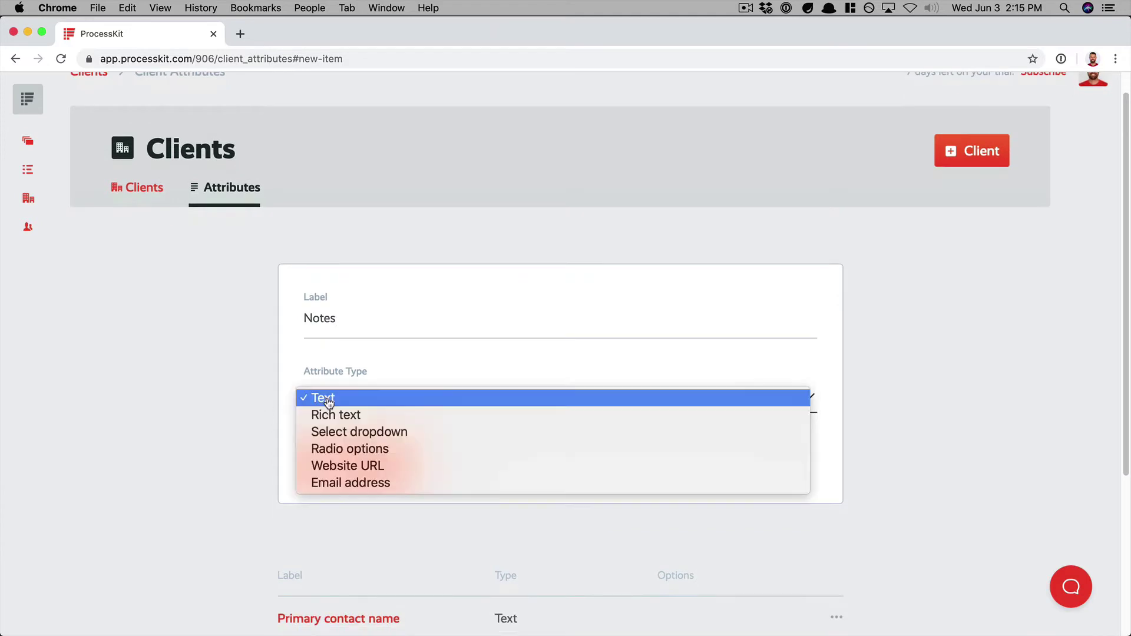
pyautogui.click(348, 418)
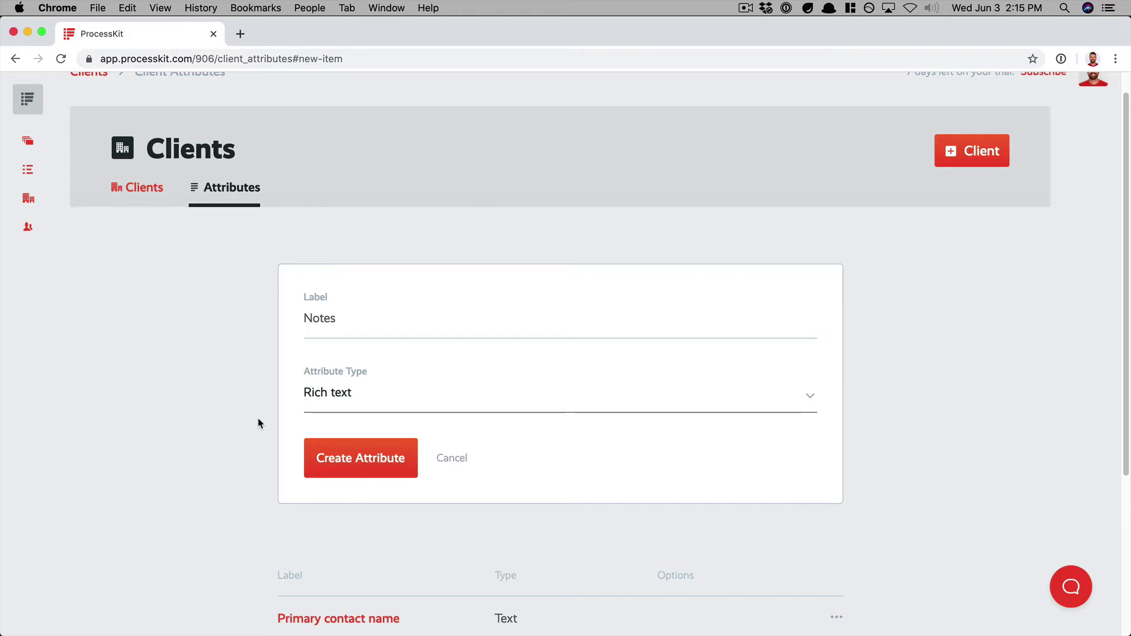
pyautogui.click(340, 469)
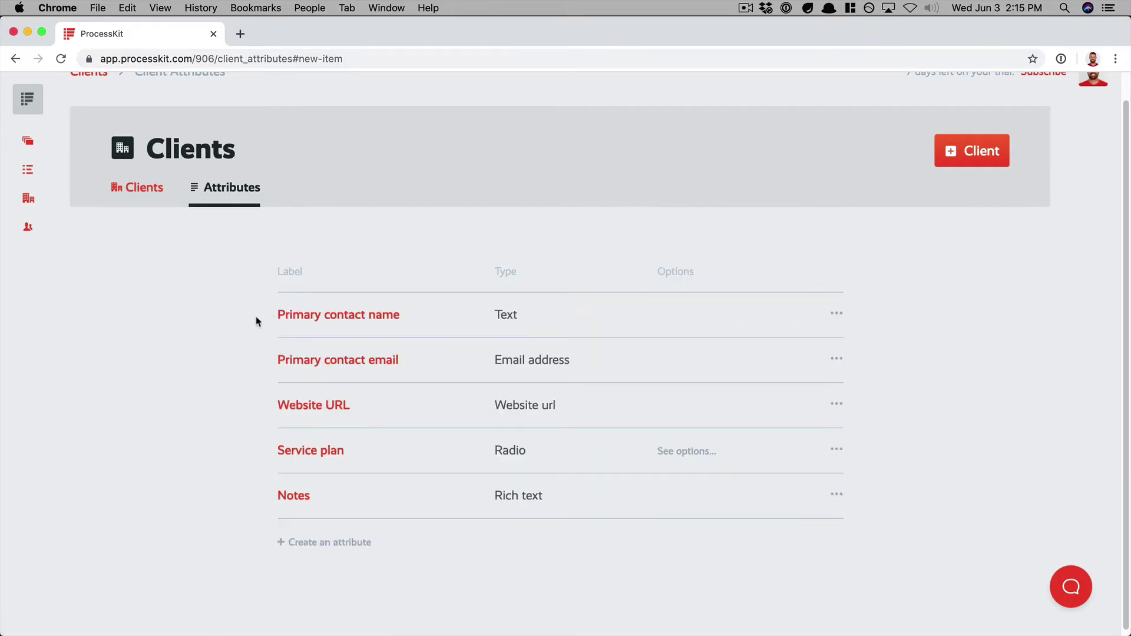
pyautogui.click(839, 358)
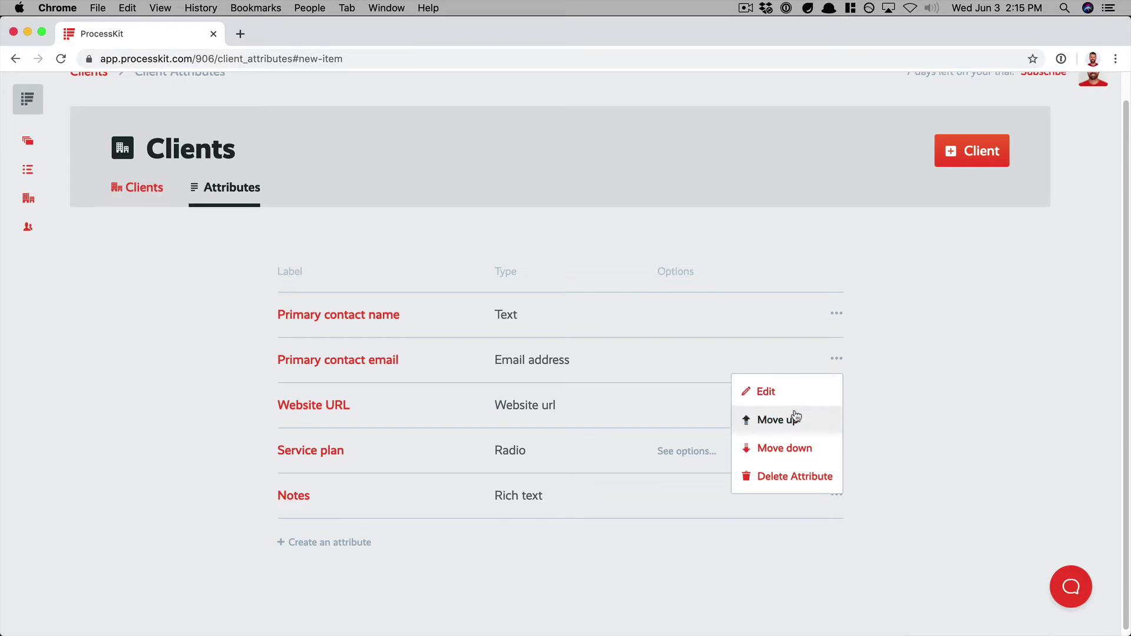
pyautogui.click(915, 386)
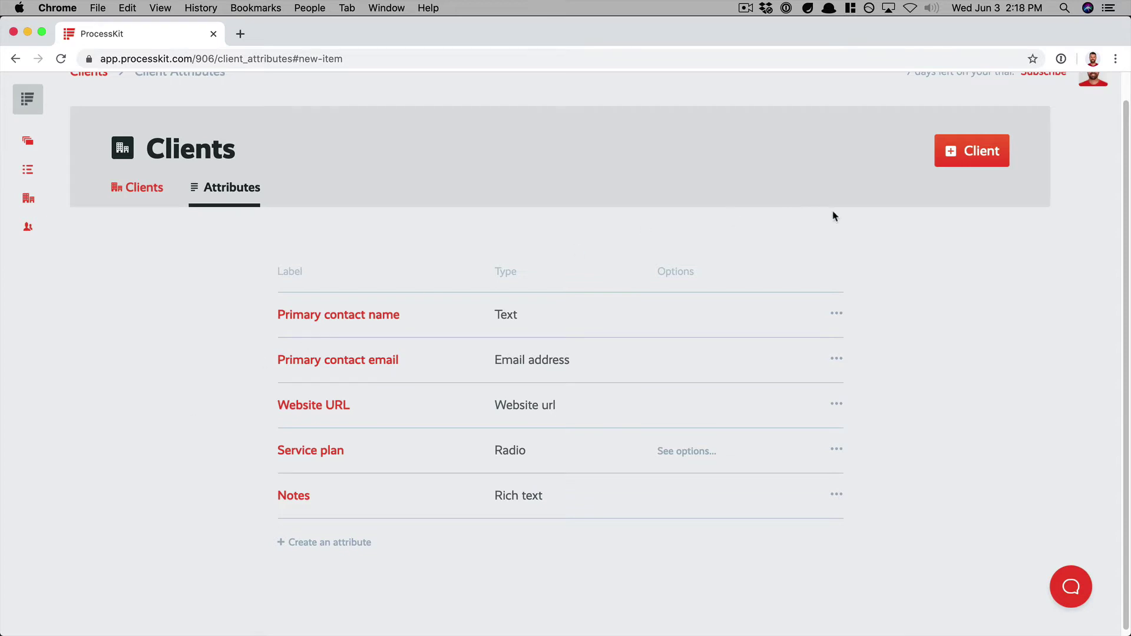
# - Start a new client named Dunder Mifflin with dunder-mifflin.png as its logo
pyautogui.click(964, 162)
pyautogui.scroll(-2, 963, 158)
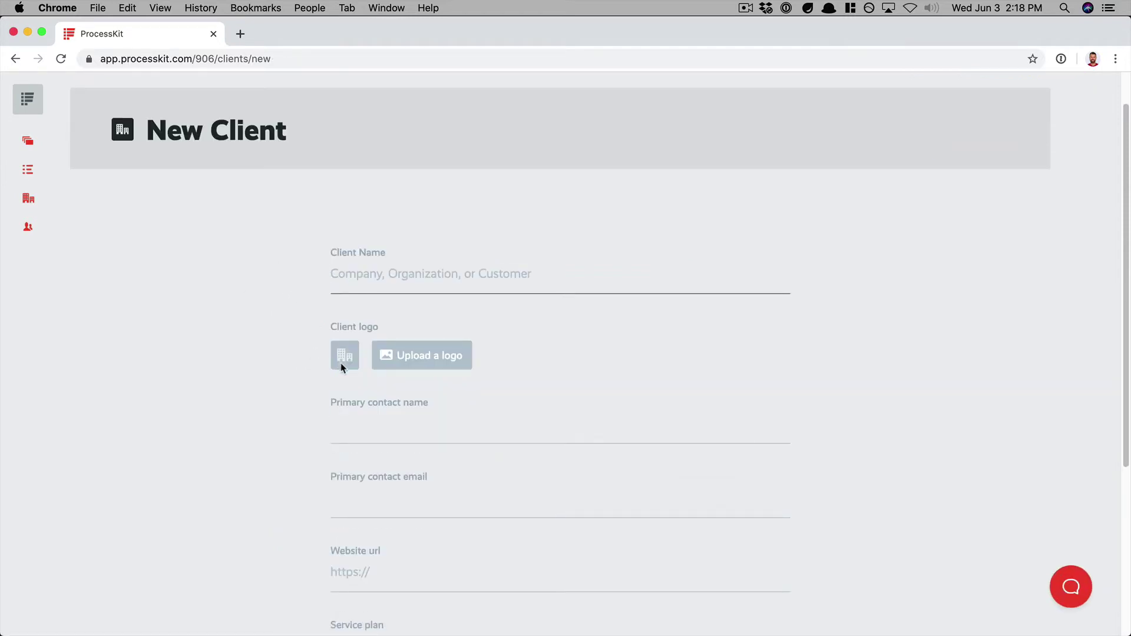
pyautogui.scroll(-3, 298, 392)
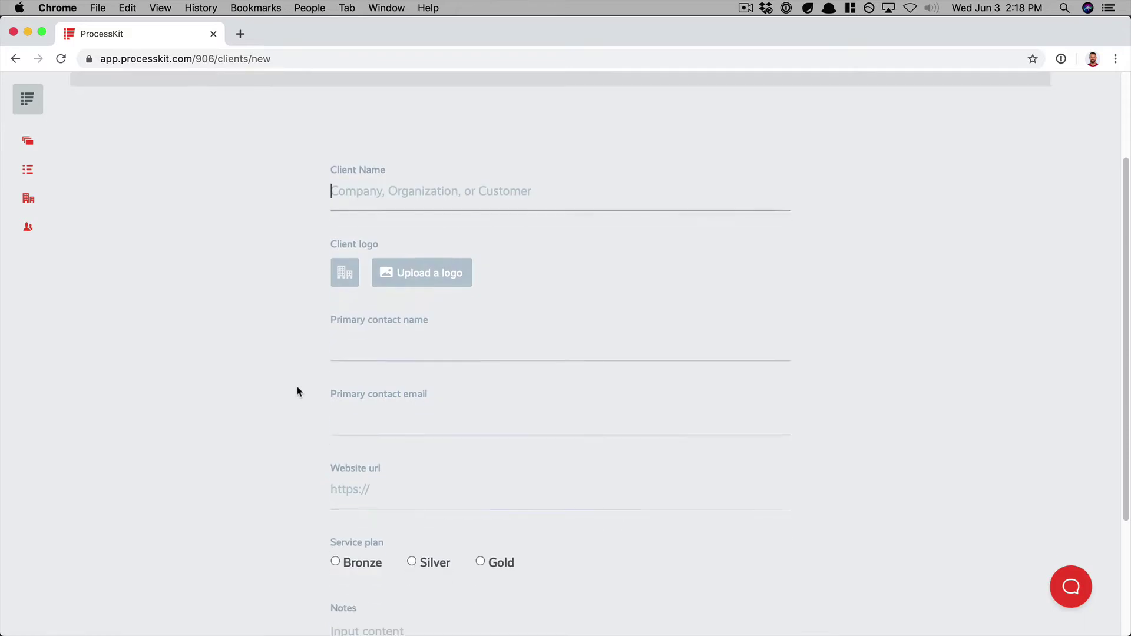
pyautogui.scroll(-5, 298, 391)
pyautogui.click(382, 458)
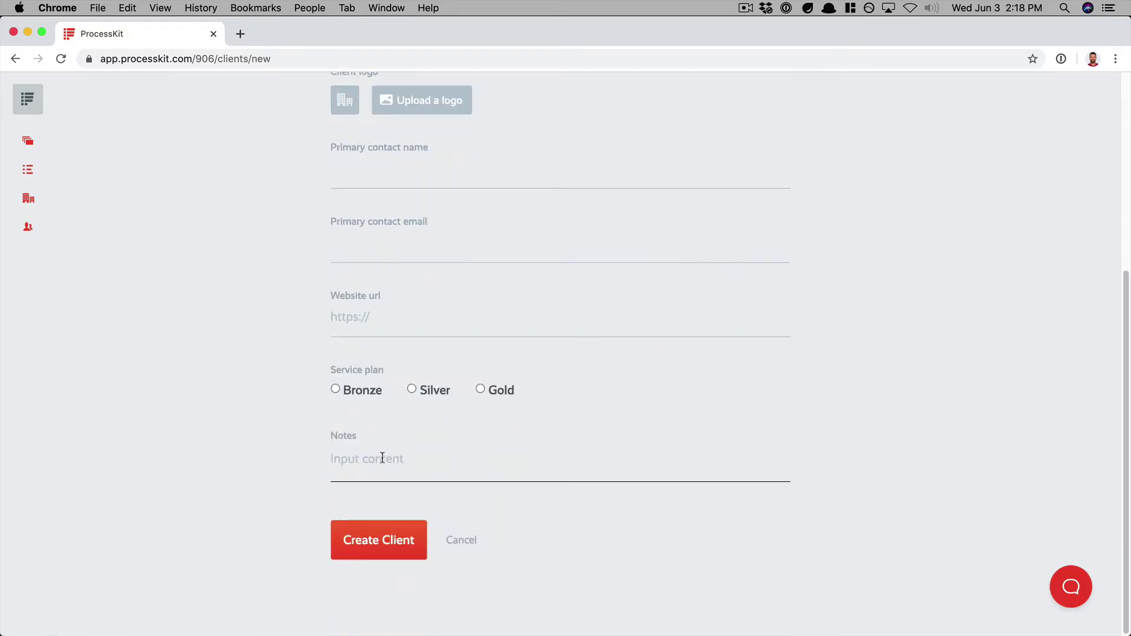
pyautogui.scroll(7, 254, 313)
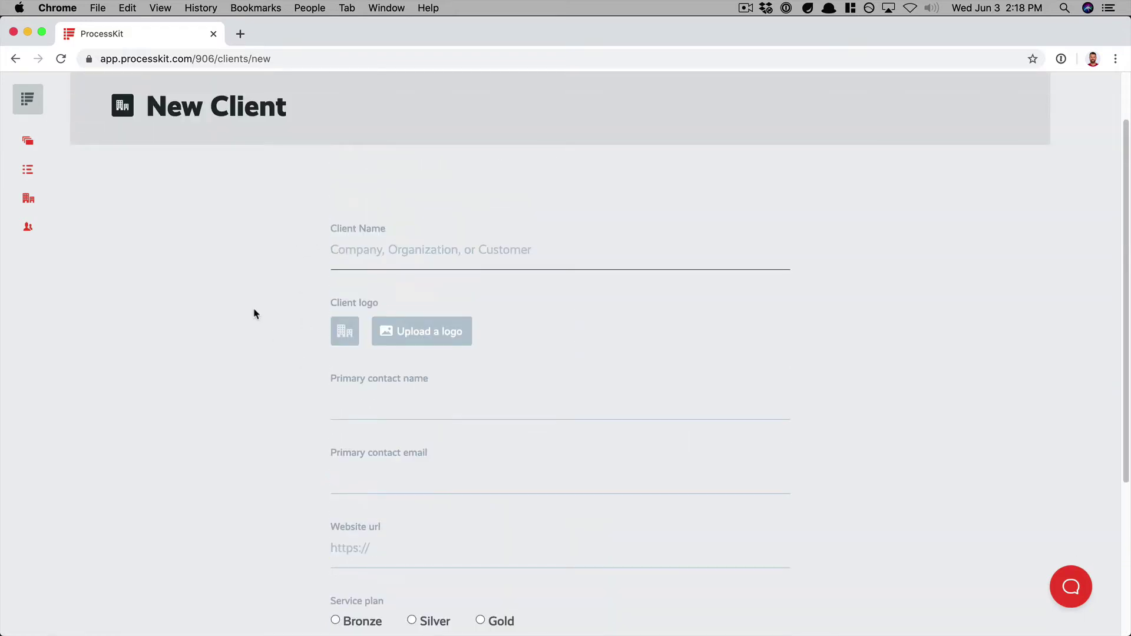
pyautogui.write('Dunder Mifflin')
pyautogui.click(412, 331)
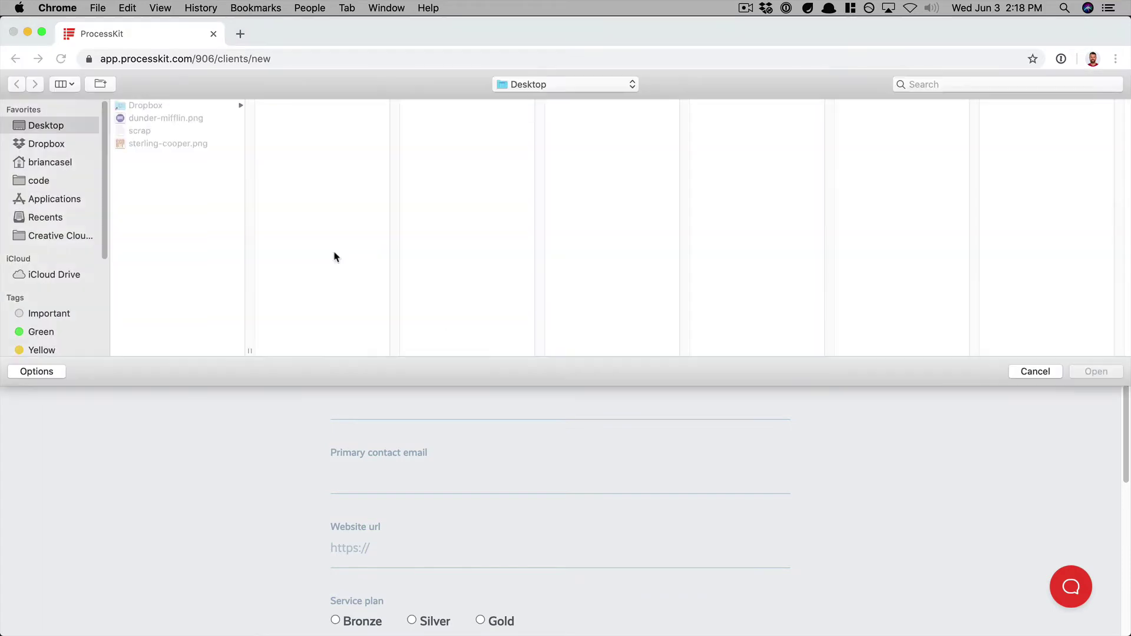
pyautogui.press('Escape')
pyautogui.click(387, 403)
pyautogui.write('Michael Scott')
pyautogui.press('Tab')
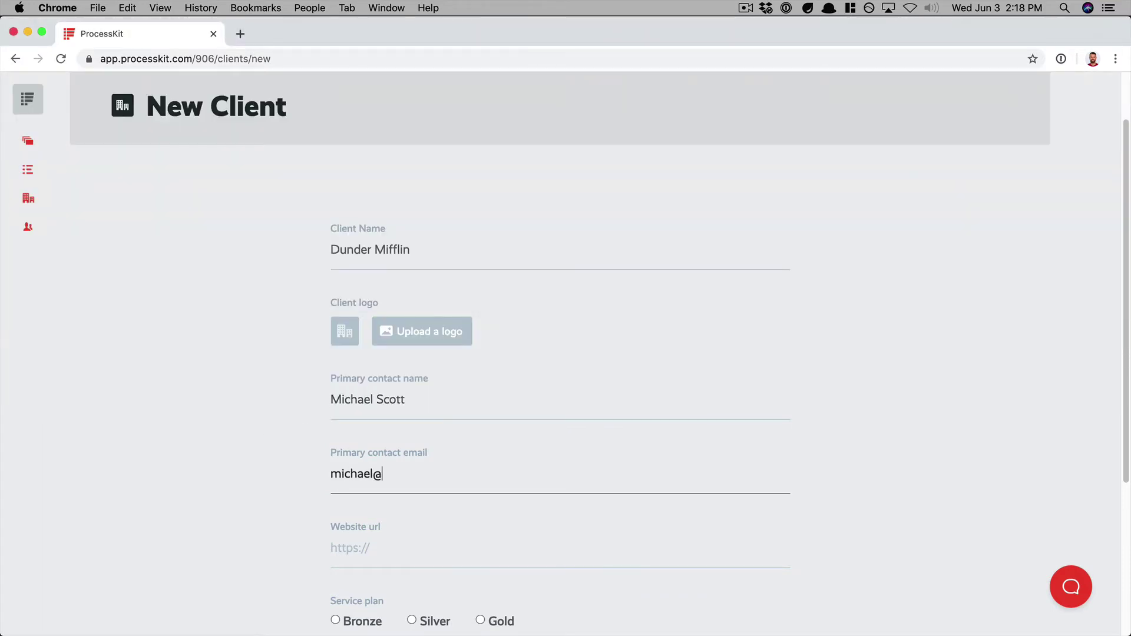
pyautogui.press('Tab')
pyautogui.write('https://dund')
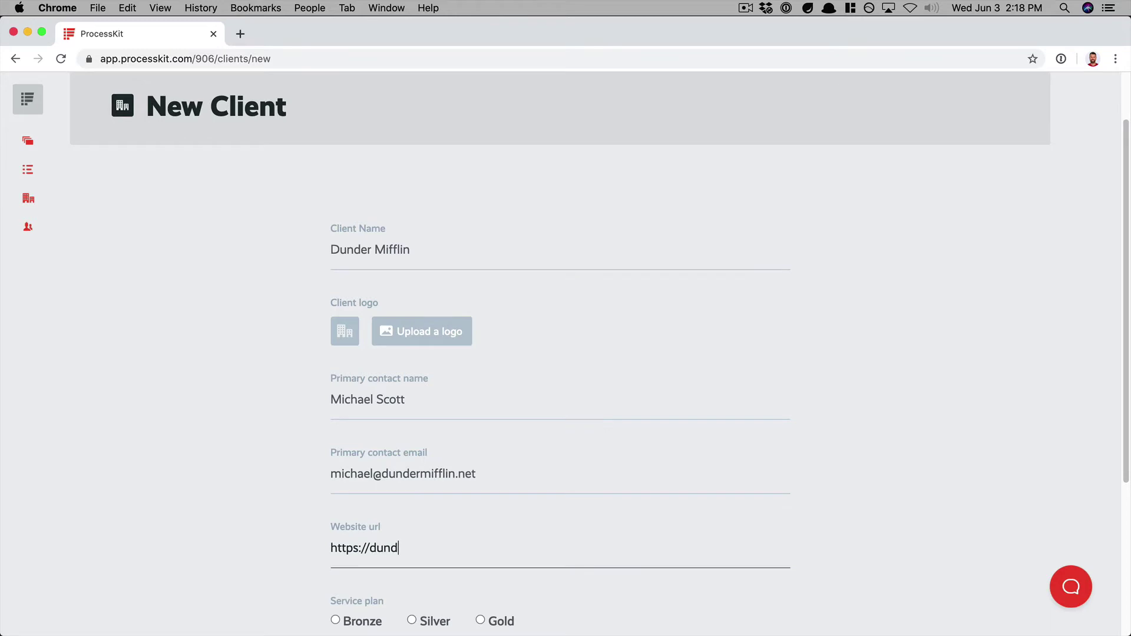
pyautogui.write('ermifflin.net')
# - Select the Gold service plan, paste the prepared notes, and create the client
pyautogui.scroll(-5, 518, 404)
pyautogui.click(498, 398)
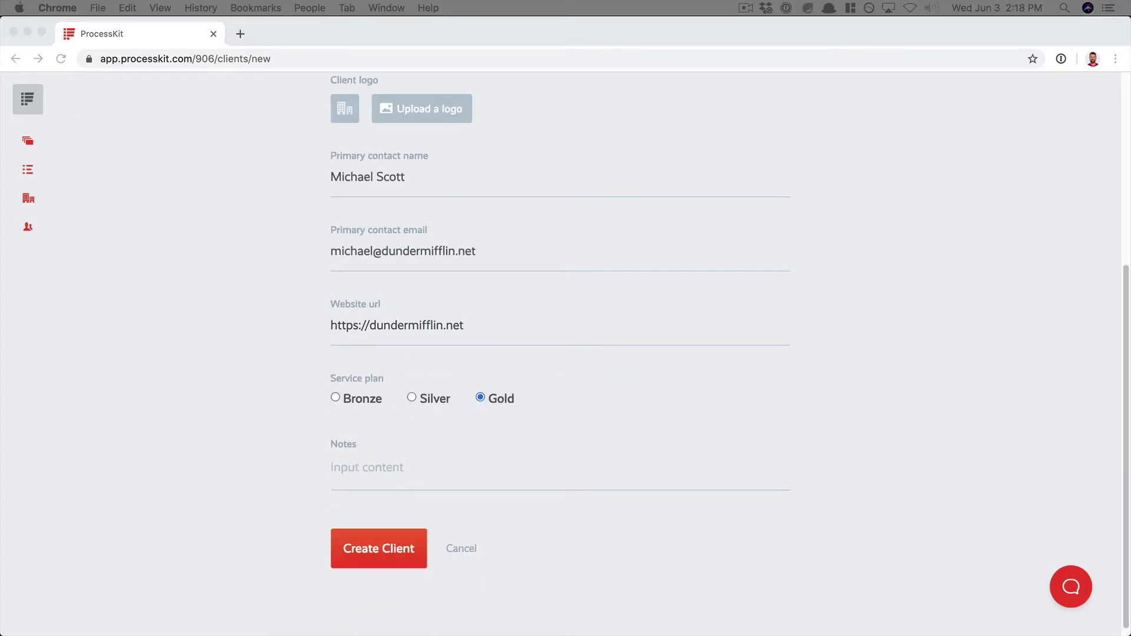
pyautogui.click(367, 467)
pyautogui.write('These are some notes about this client.  We will want these easily accessible on every project we do for this client.  Keep in mind: Something important Also important And also this')
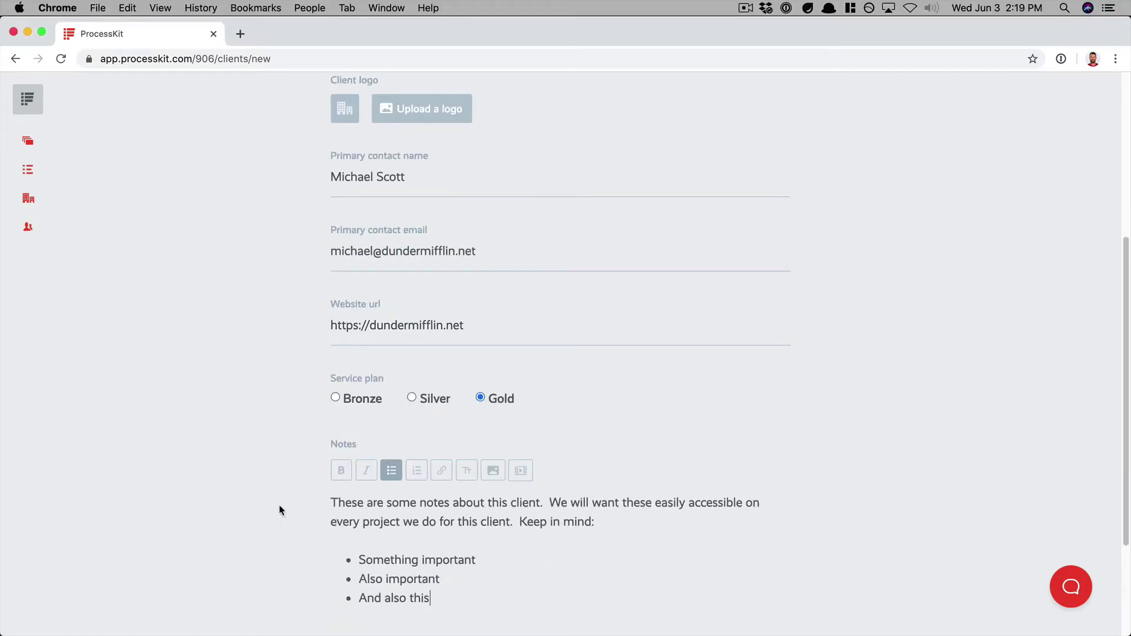
pyautogui.scroll(-3, 277, 508)
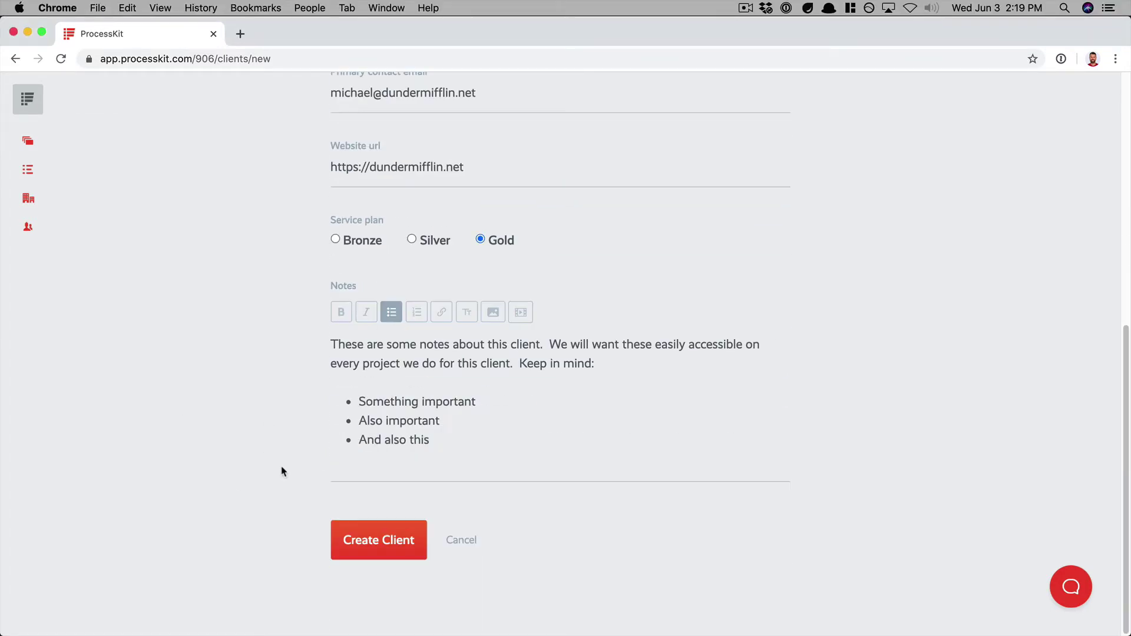
pyautogui.click(365, 557)
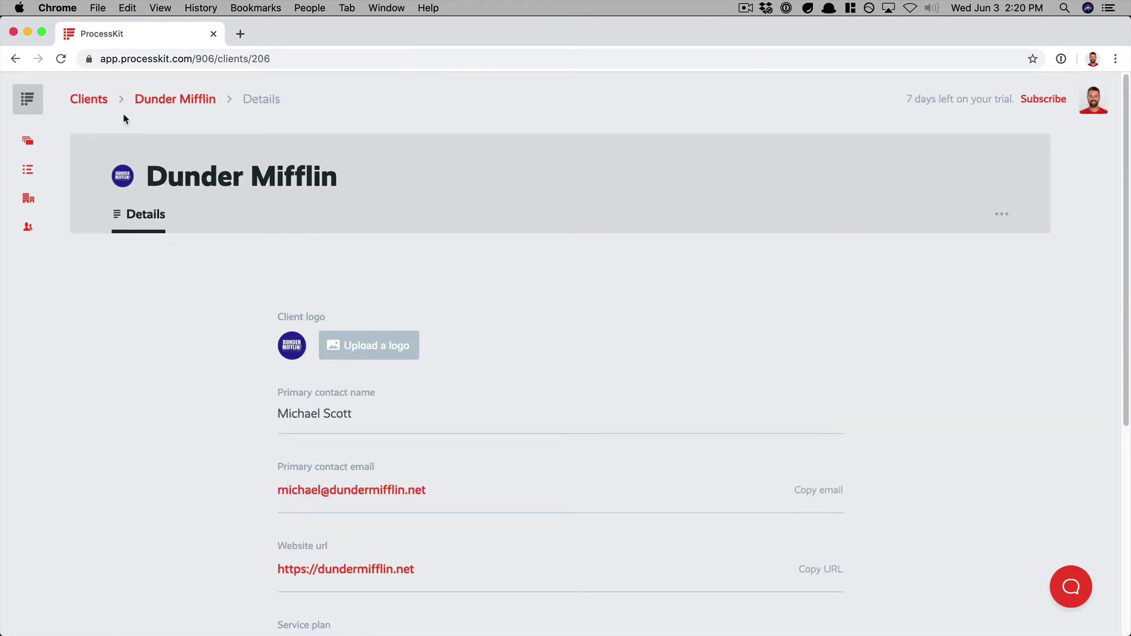
# - Return from the Dunder Mifflin page to the Clients list and scroll through it
pyautogui.click(88, 100)
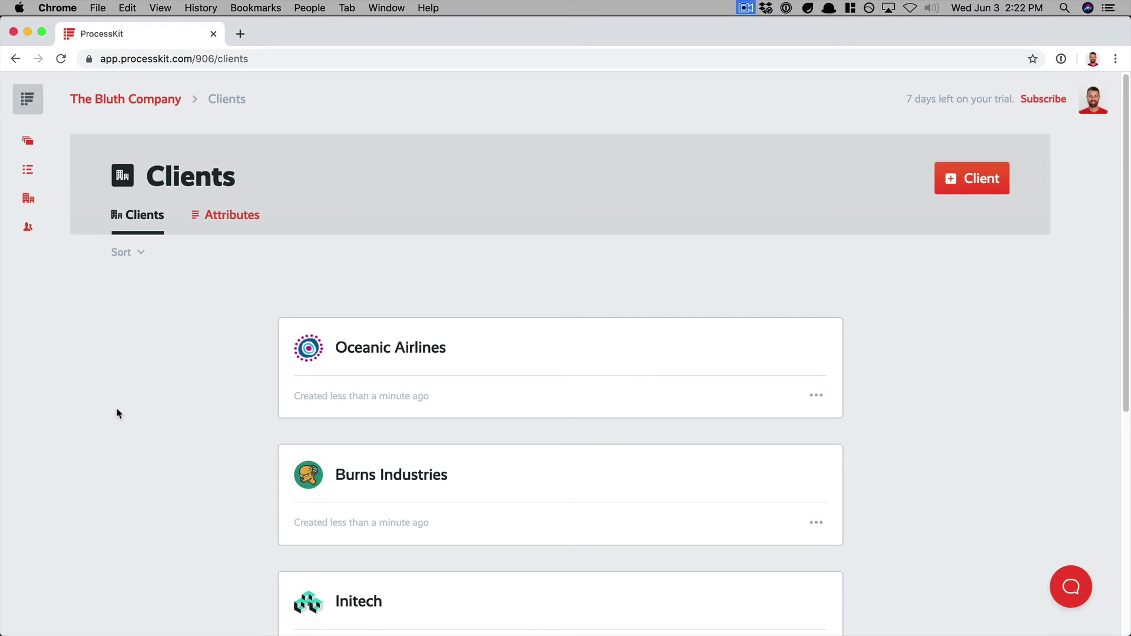
pyautogui.scroll(-5, 117, 414)
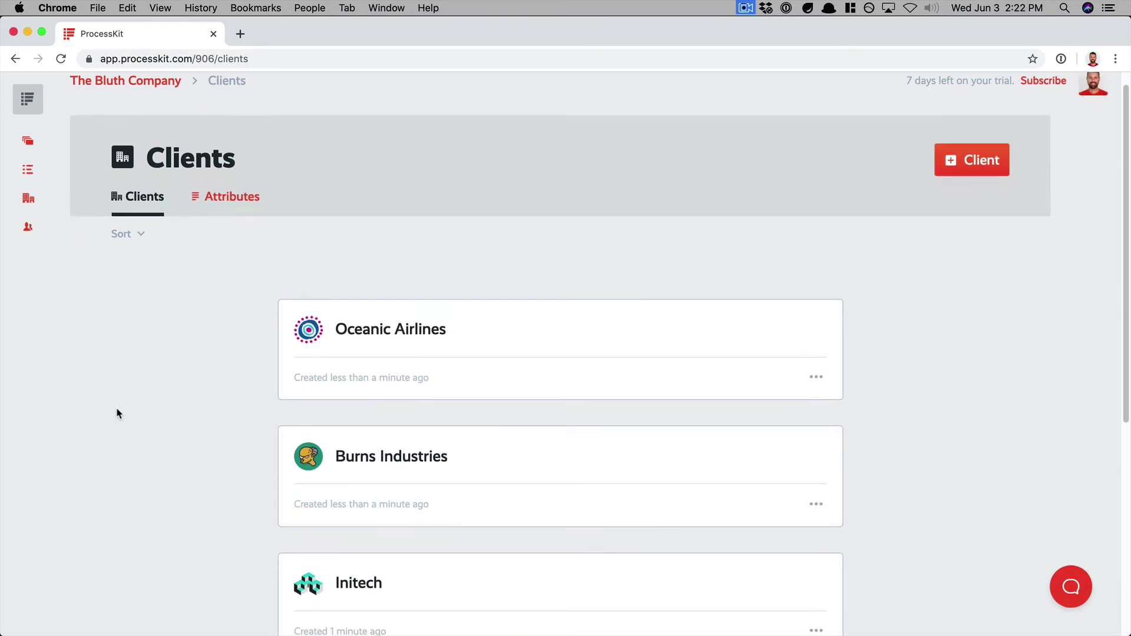
pyautogui.scroll(-2, 118, 414)
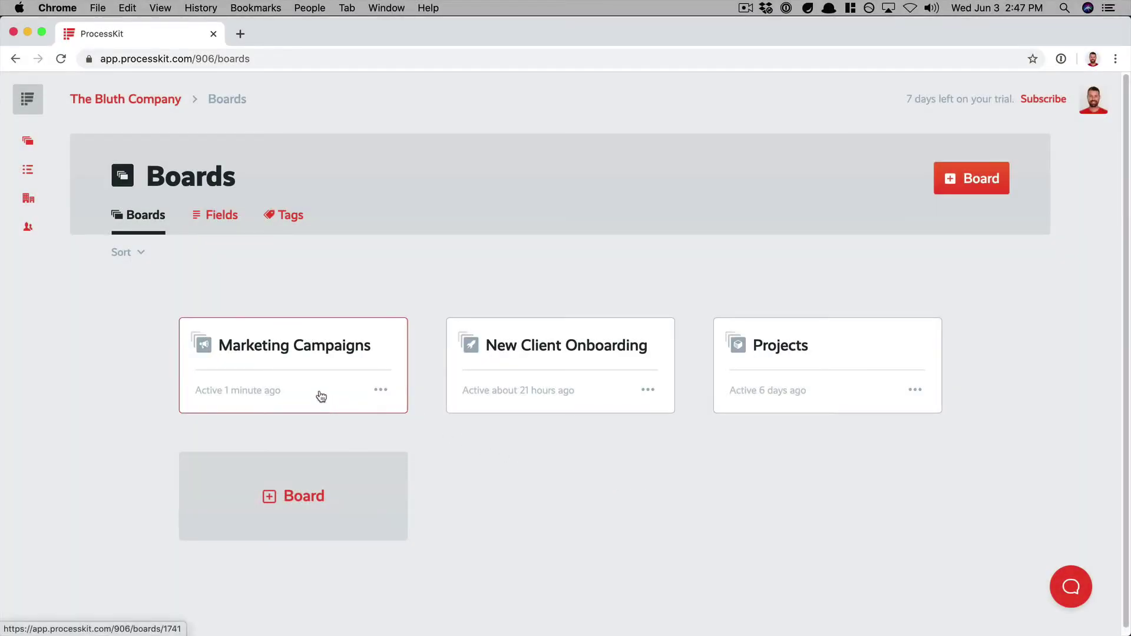
# - Open the Marketing Campaigns board and look over its Planning, Running and Finished columns
pyautogui.click(322, 395)
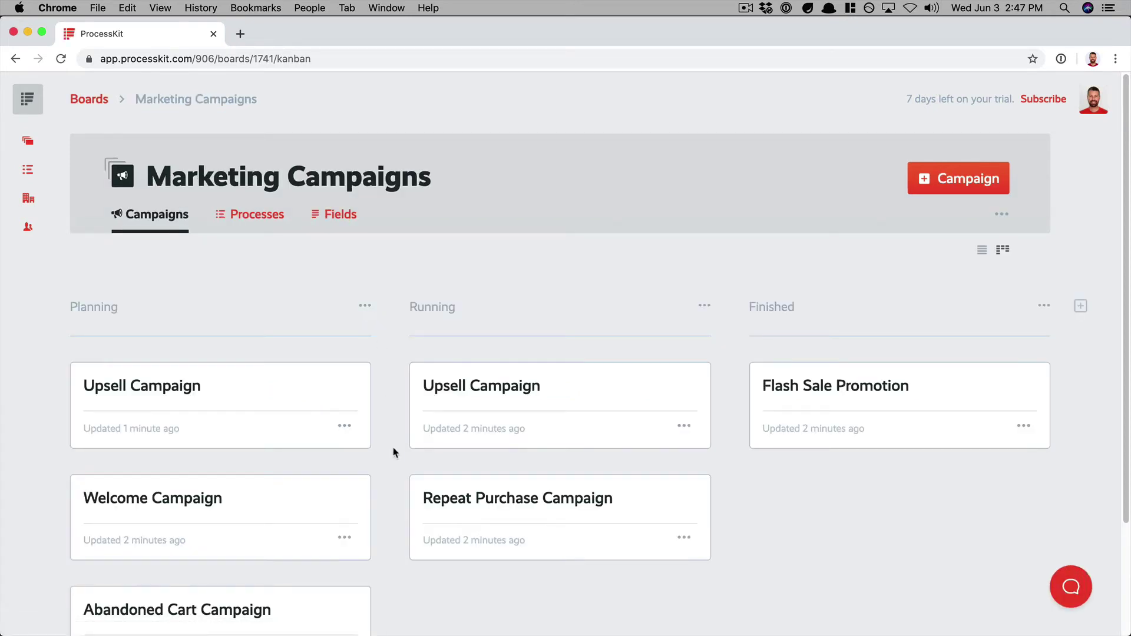
pyautogui.scroll(-3, 713, 498)
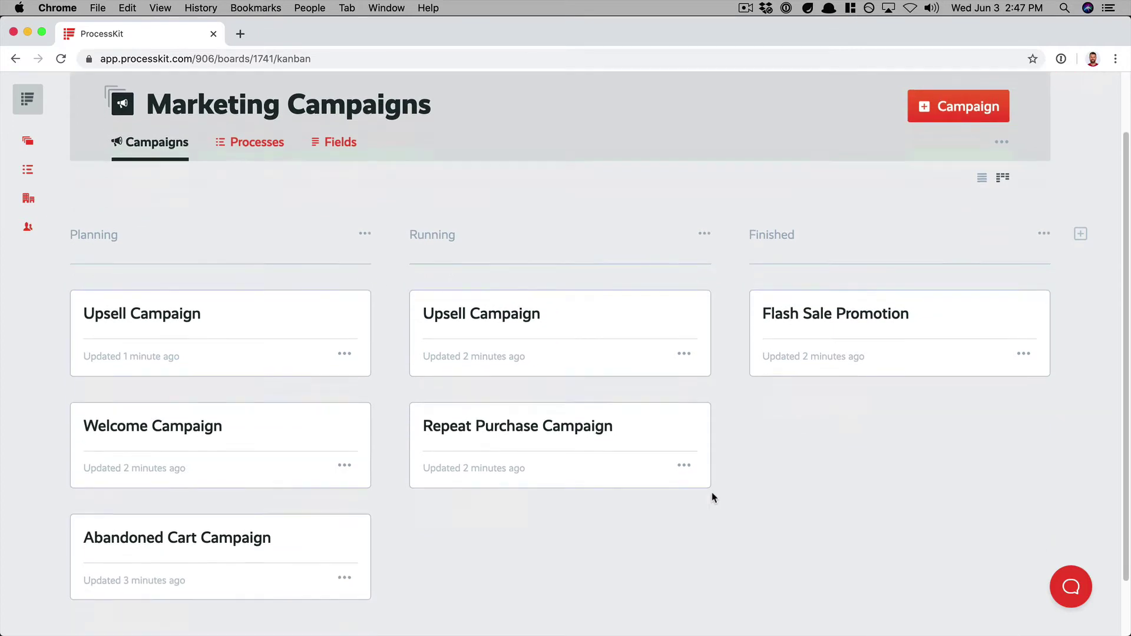
pyautogui.scroll(3, 748, 505)
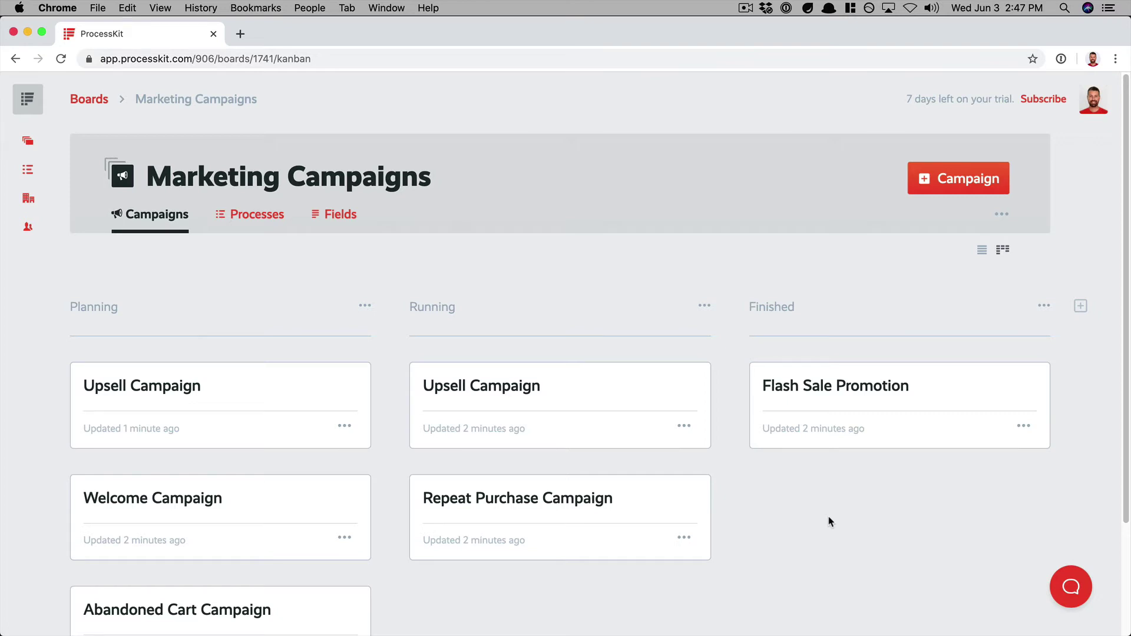
# - Open the Upsell Campaign and associate it with the Dunder Mifflin client
pyautogui.click(263, 412)
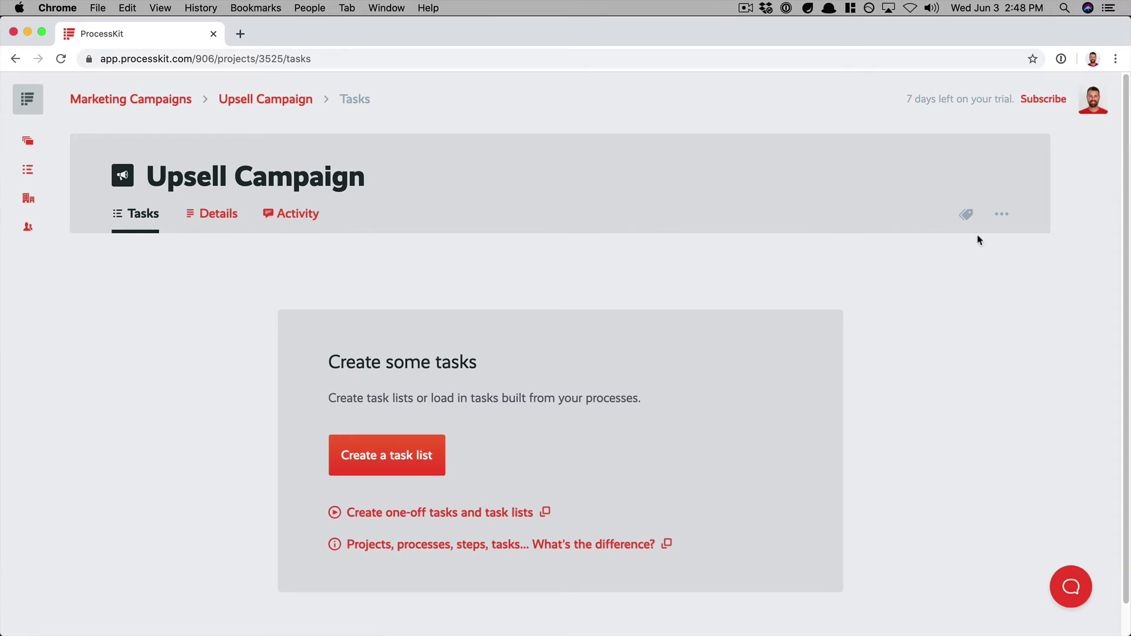
pyautogui.click(1003, 214)
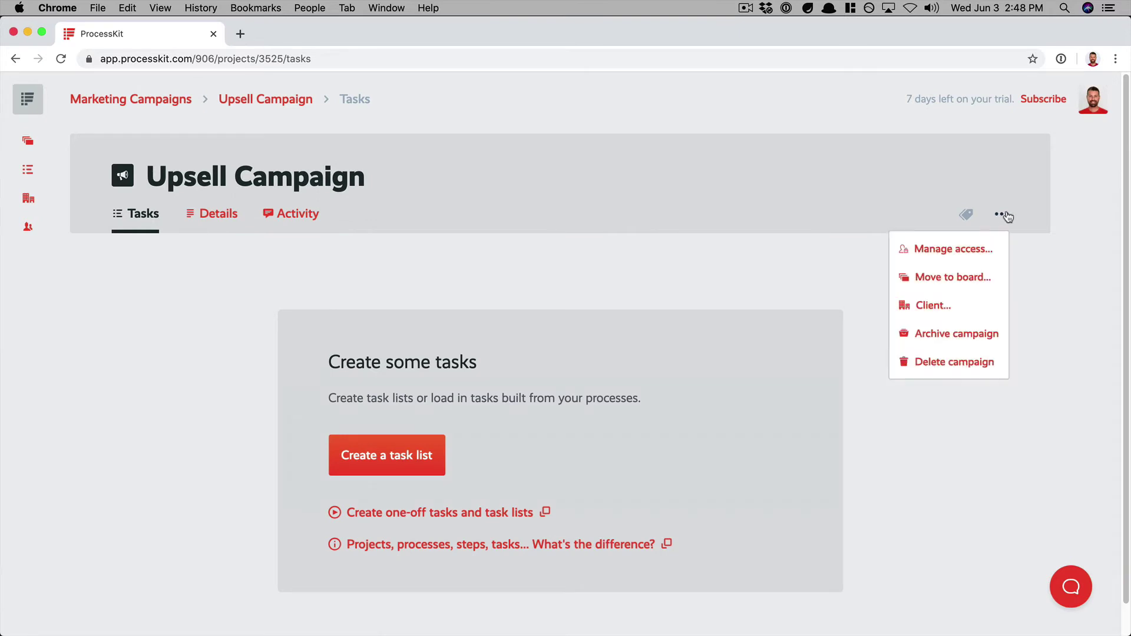
pyautogui.click(960, 308)
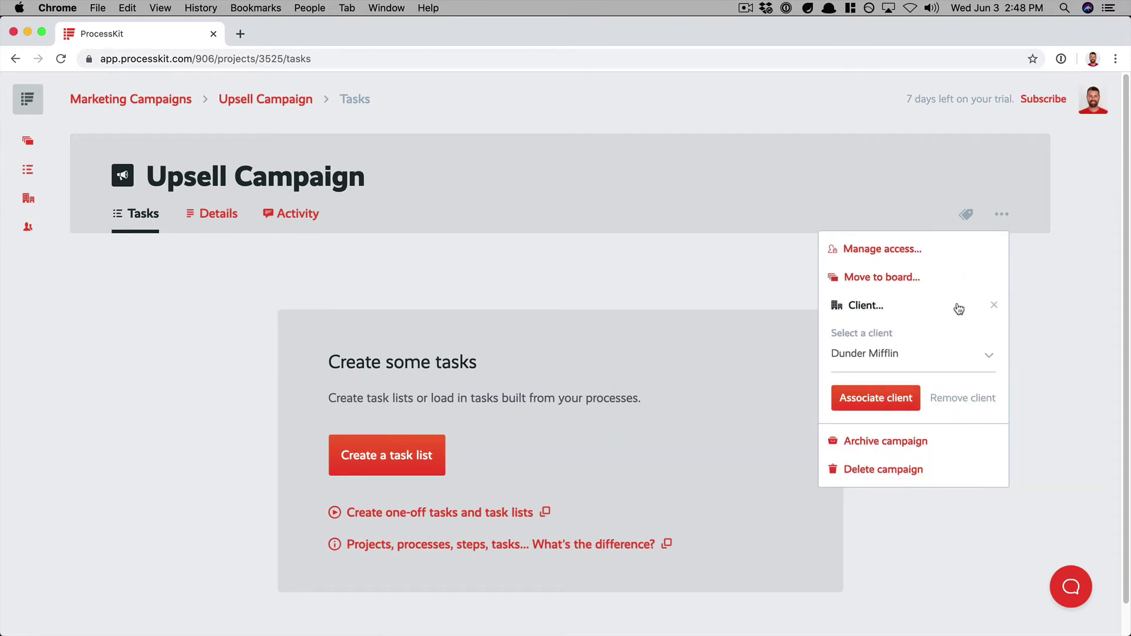
pyautogui.click(923, 356)
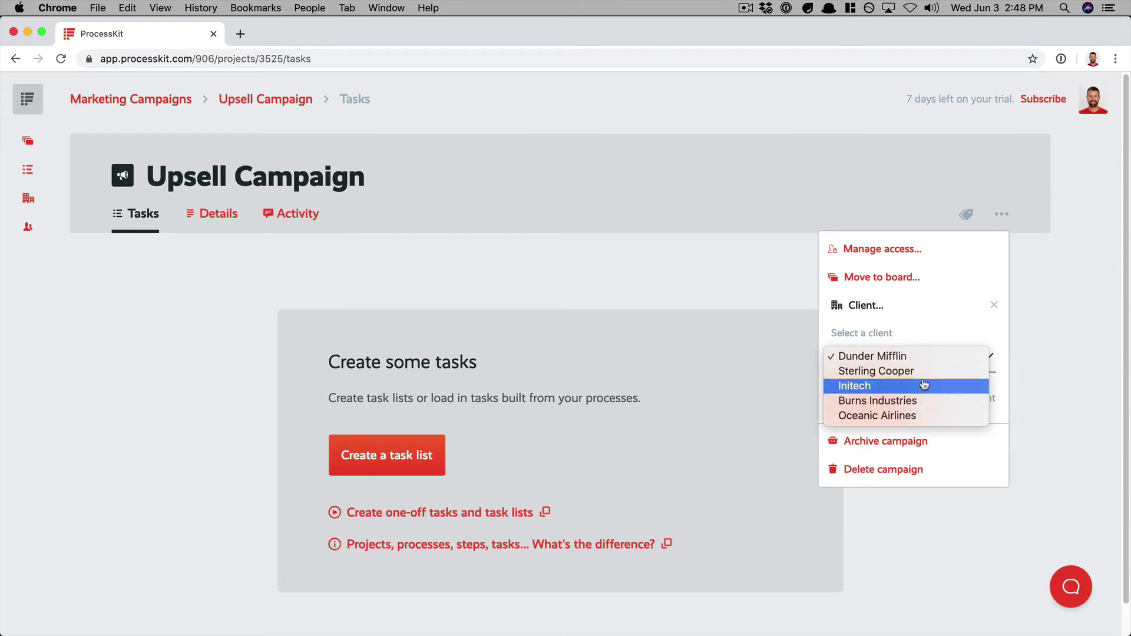
pyautogui.click(923, 357)
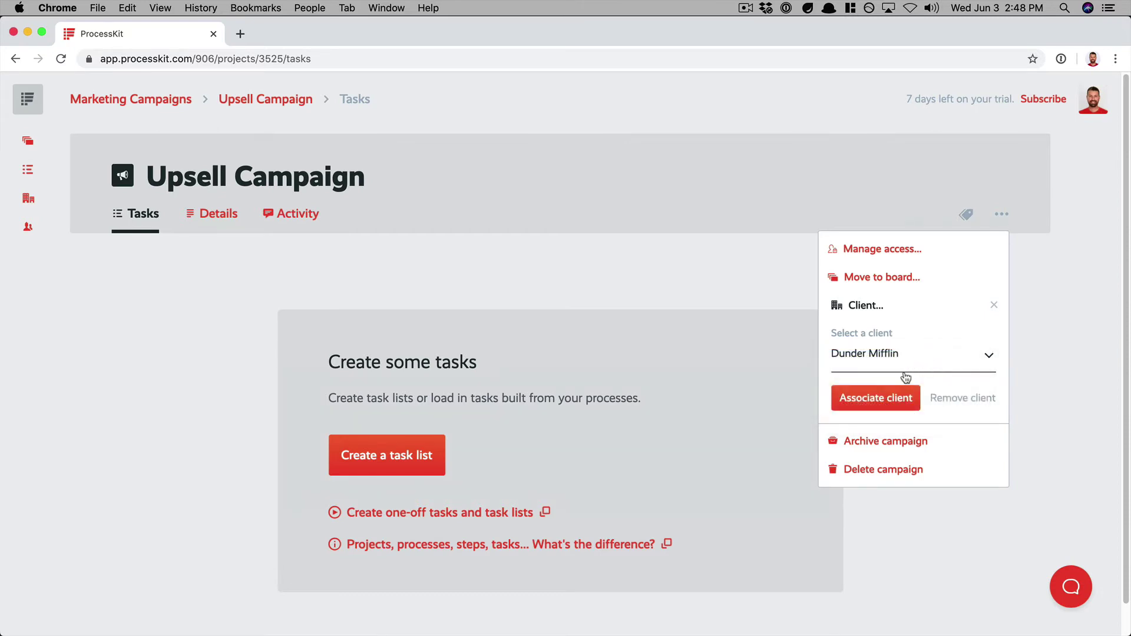
pyautogui.click(866, 409)
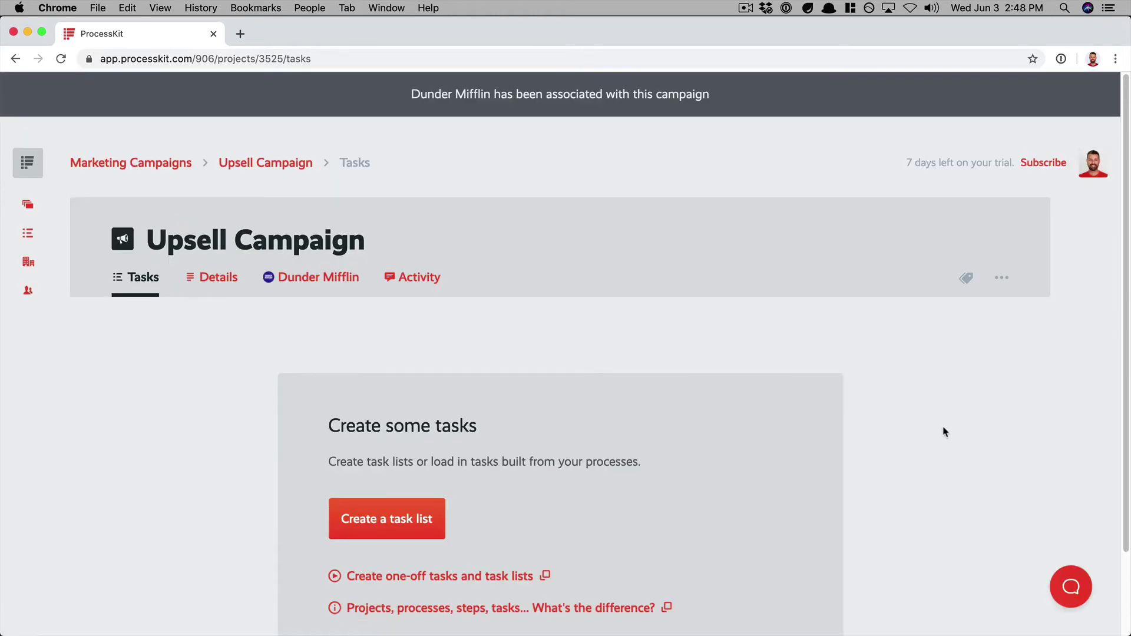
# - View Dunder Mifflin's Gold plan, website and contact details within the campaign
pyautogui.click(314, 285)
pyautogui.scroll(-3, 196, 404)
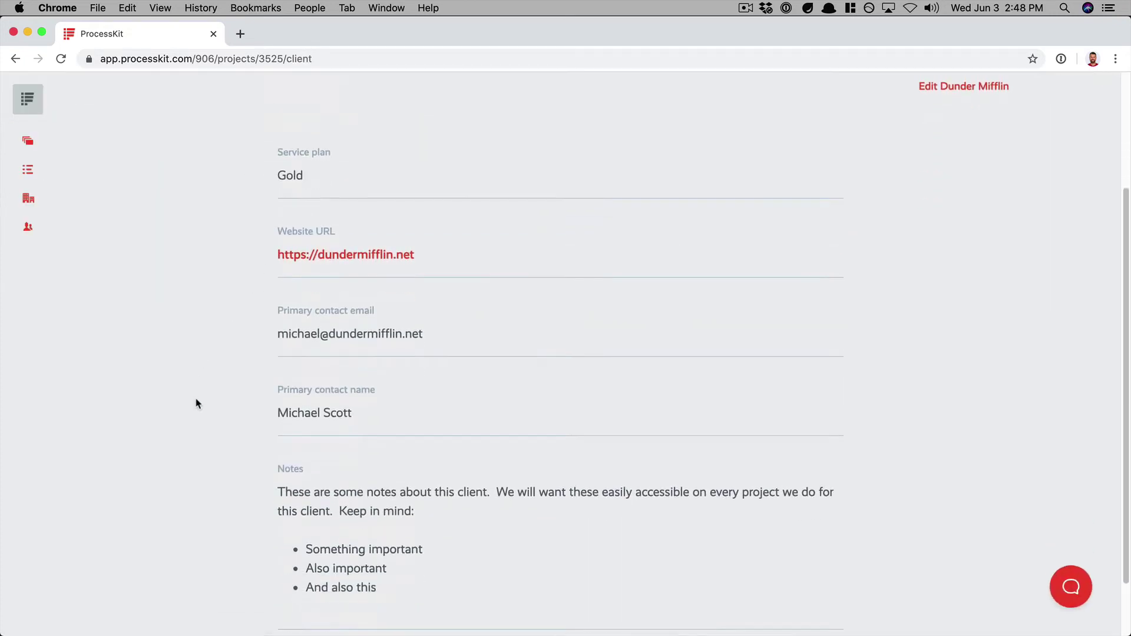
pyautogui.scroll(-2, 196, 404)
pyautogui.scroll(4, 196, 404)
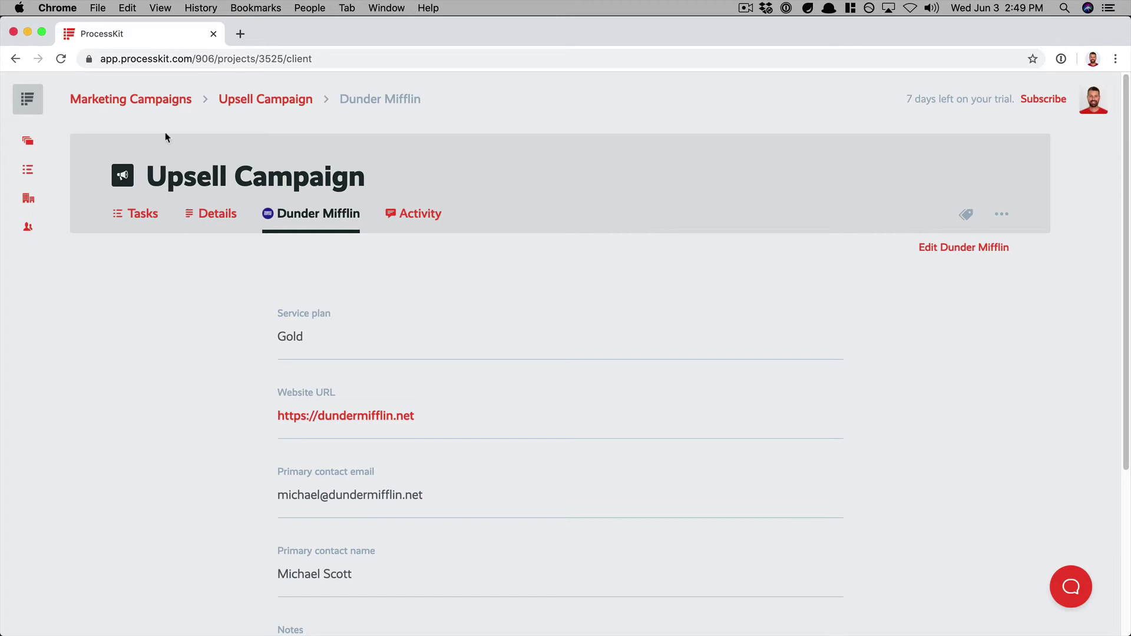
# - Go back to the Marketing Campaigns board and review each card's client label
pyautogui.click(141, 100)
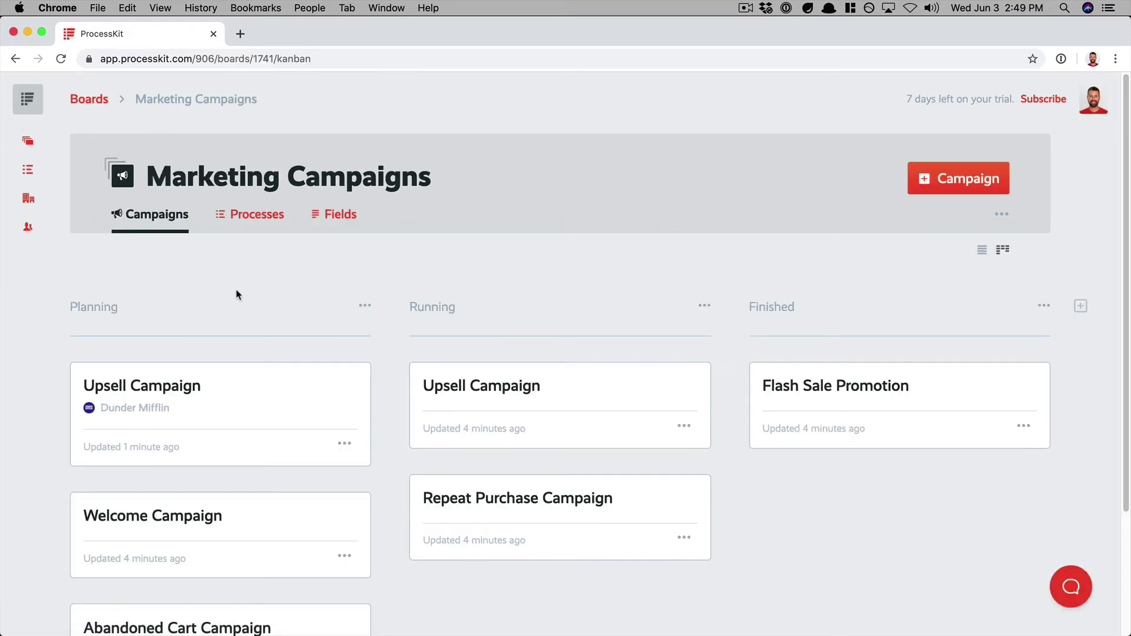
pyautogui.scroll(-2, 256, 322)
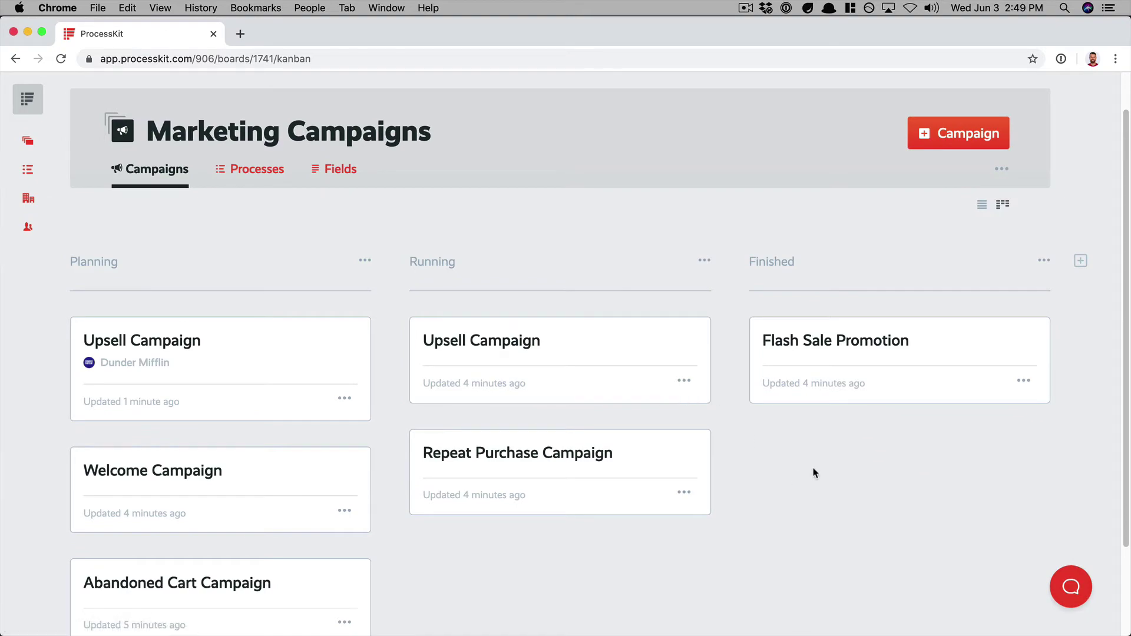
pyautogui.scroll(2, 725, 303)
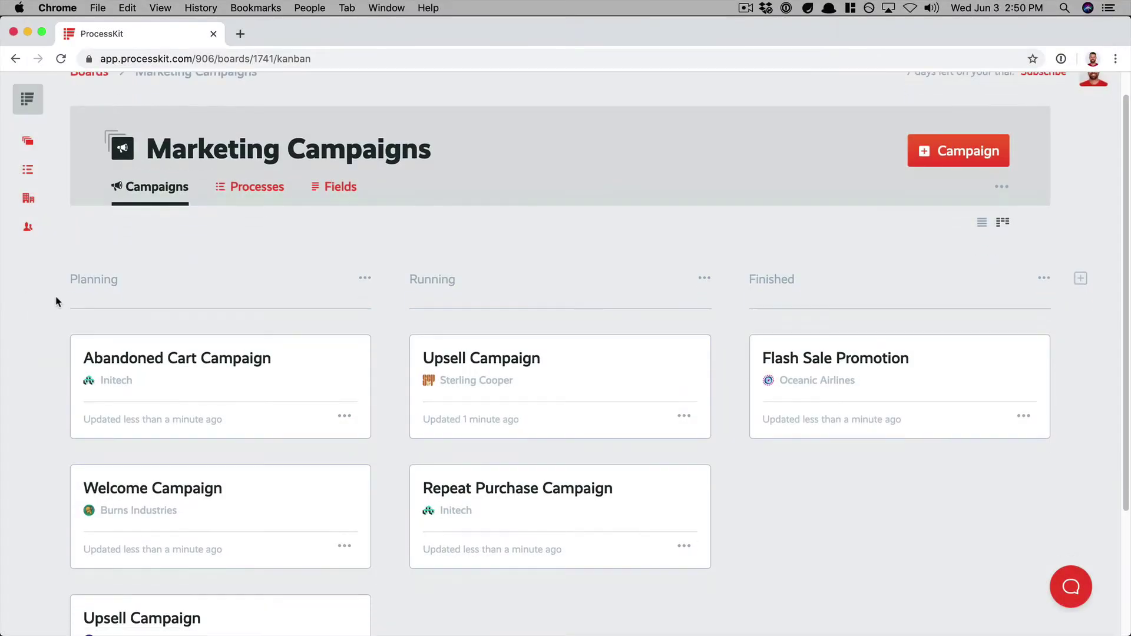
pyautogui.scroll(-3, 56, 301)
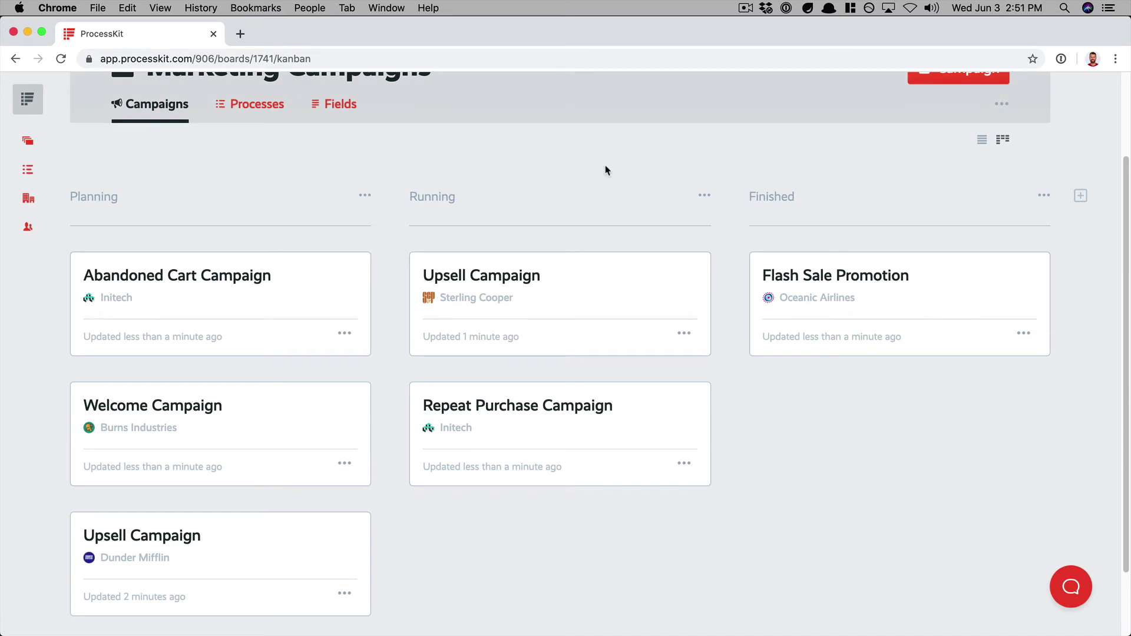
pyautogui.scroll(3, 606, 179)
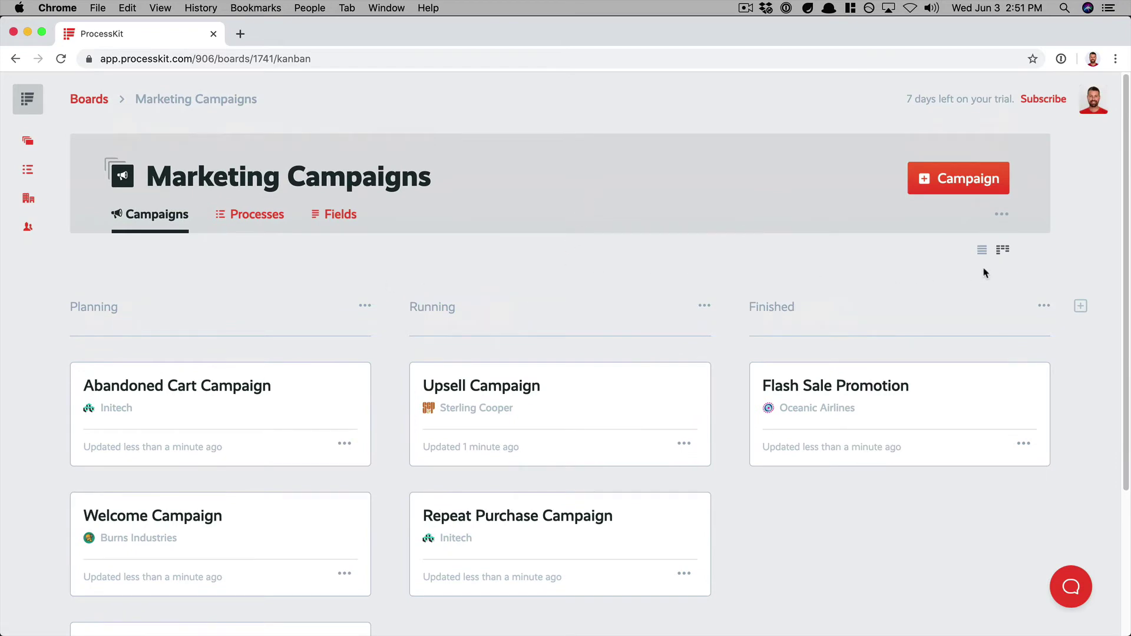
# - Switch the Marketing Campaigns board to list view
pyautogui.click(981, 250)
pyautogui.scroll(-2, 184, 353)
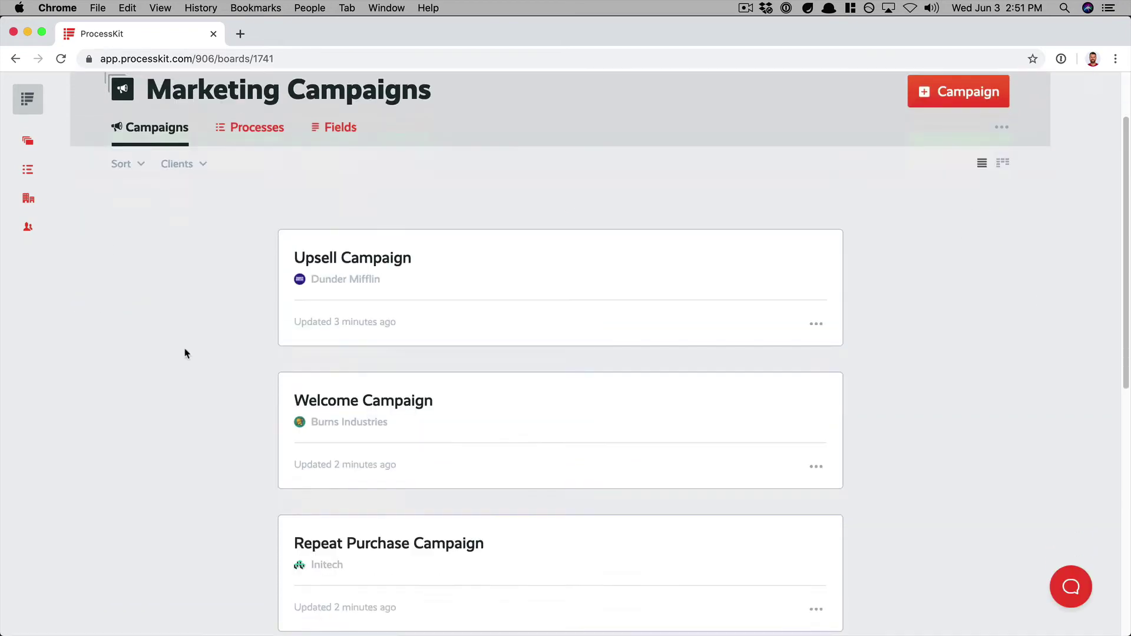
pyautogui.scroll(-7, 184, 353)
pyautogui.scroll(9, 184, 353)
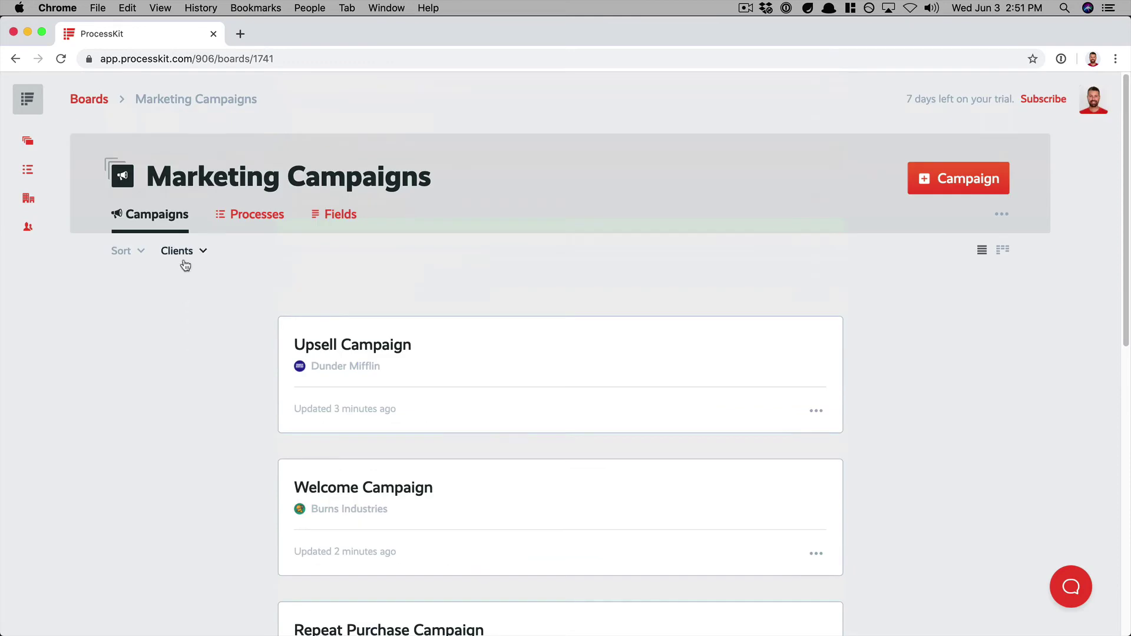
# - Filter the campaigns to Initech, then reset the Clients filter to Show all
pyautogui.click(185, 260)
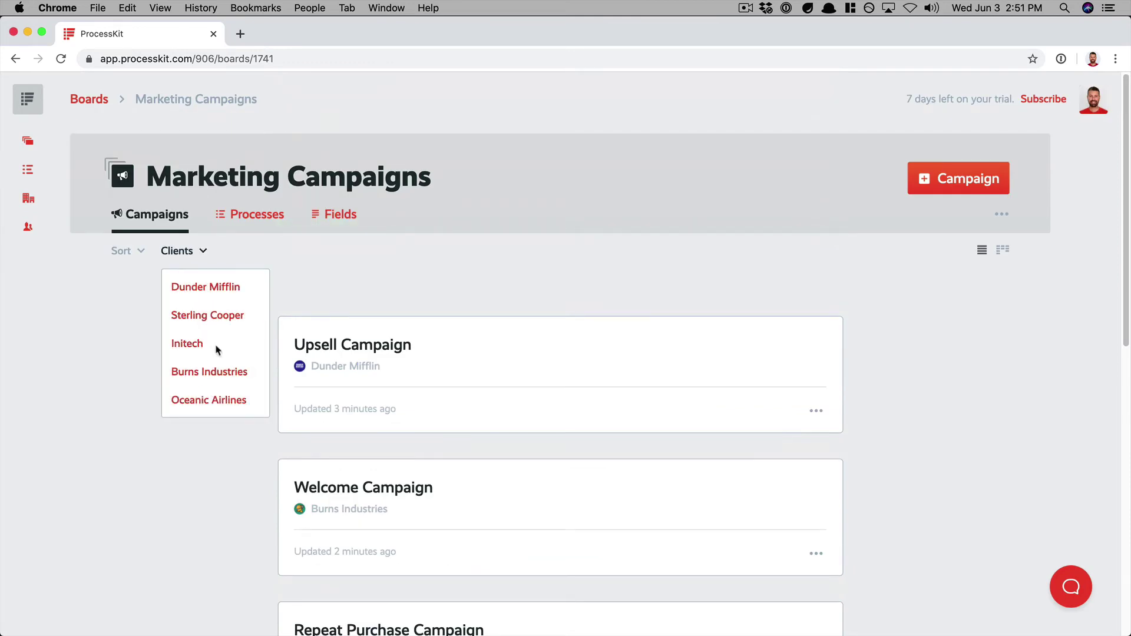
pyautogui.click(185, 345)
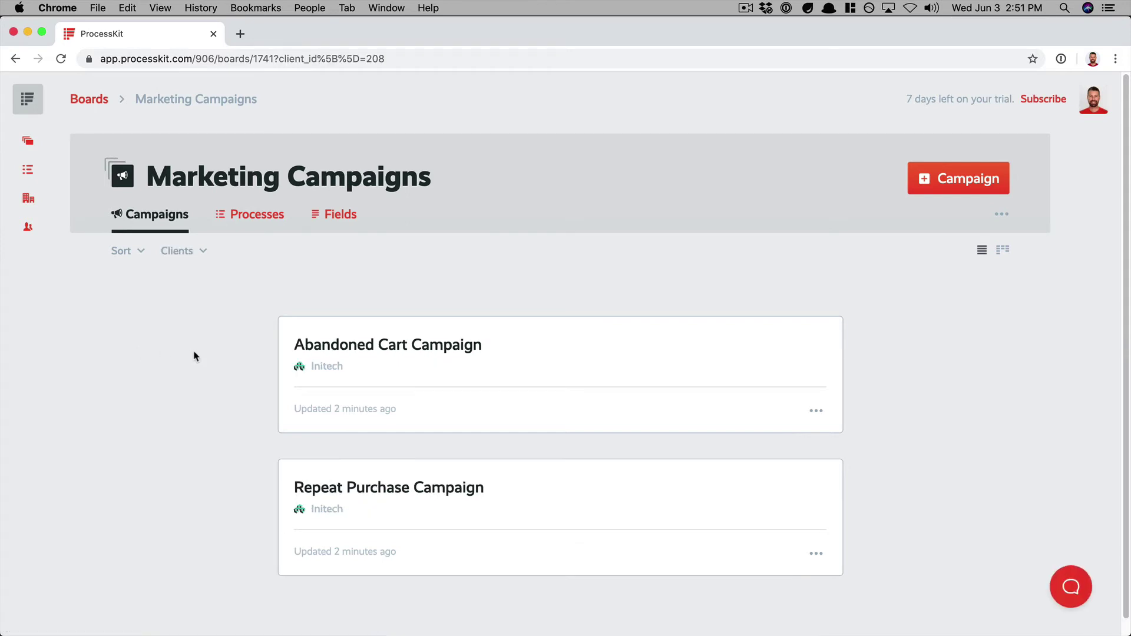
pyautogui.scroll(-1, 198, 355)
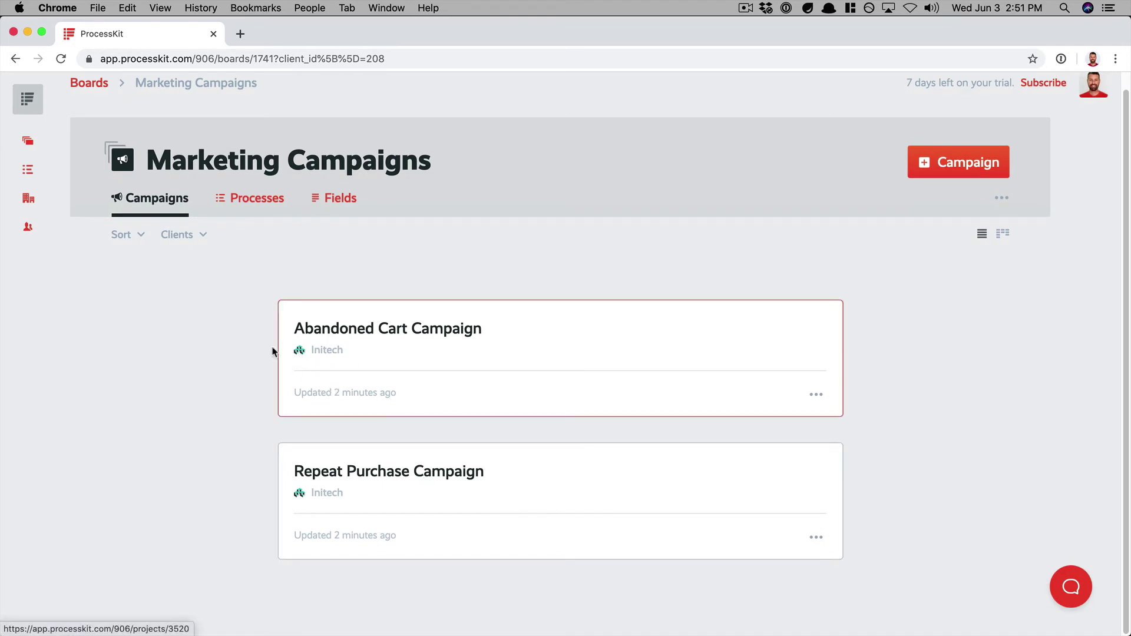
pyautogui.click(183, 235)
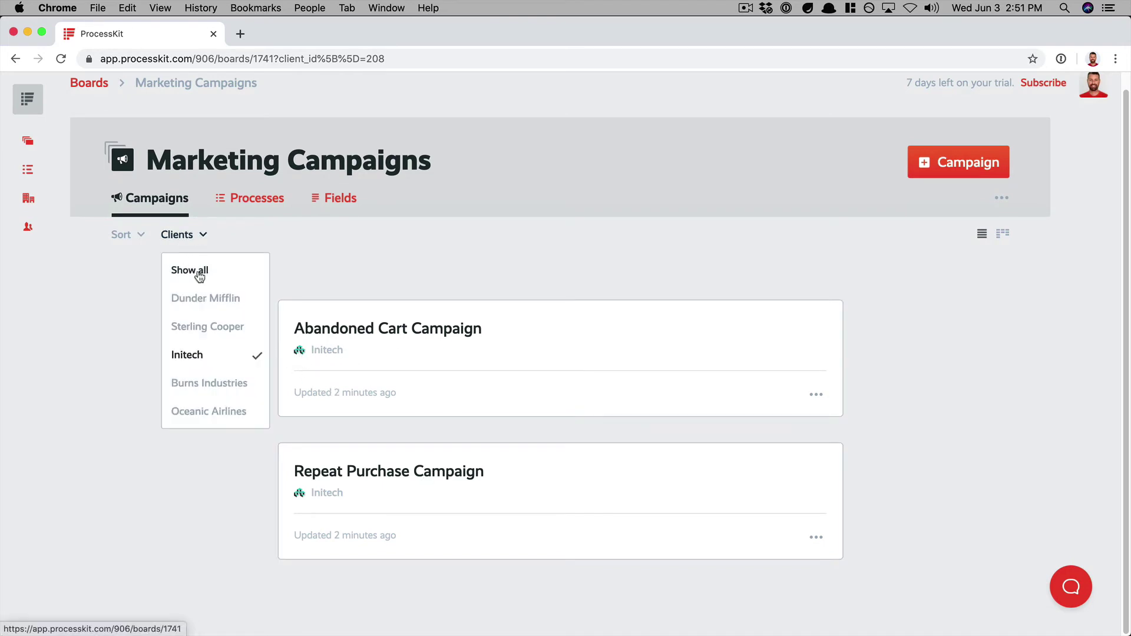
pyautogui.click(188, 271)
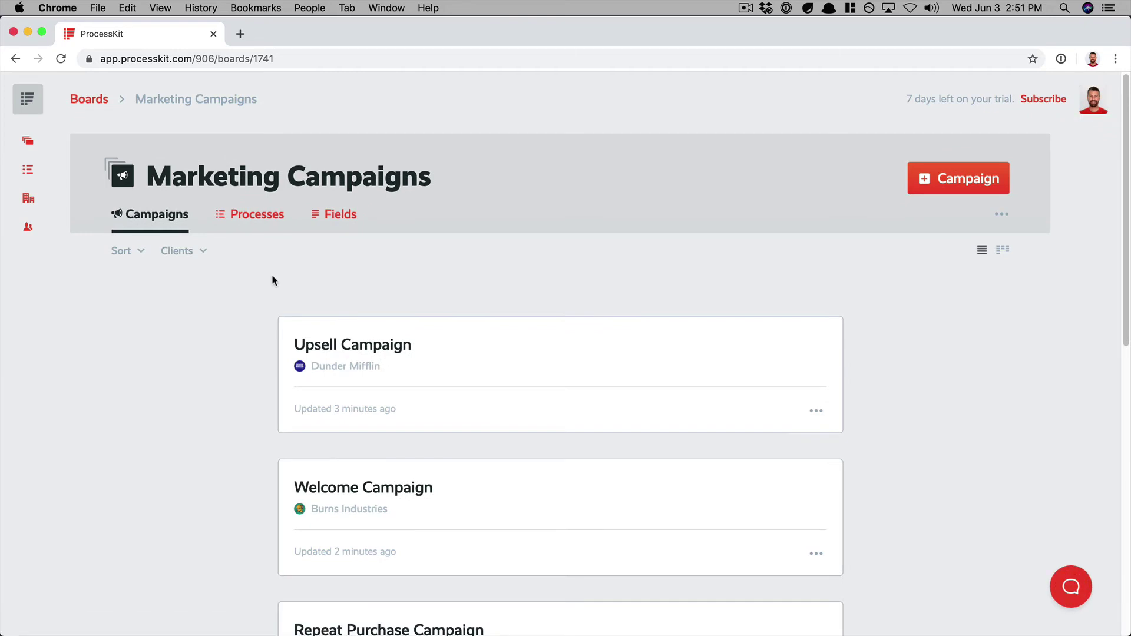
# - From the Clients list, open Initech's page and show its Campaigns tab listing Repeat Purchase and Abandoned Cart
pyautogui.moveTo(28, 199)
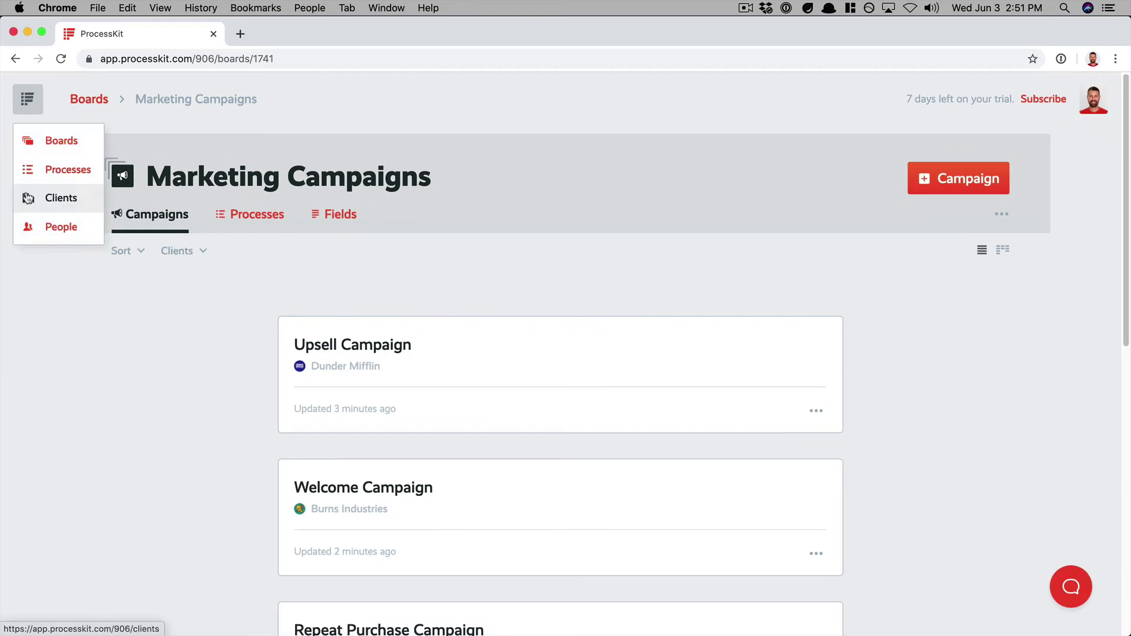
pyautogui.click(69, 206)
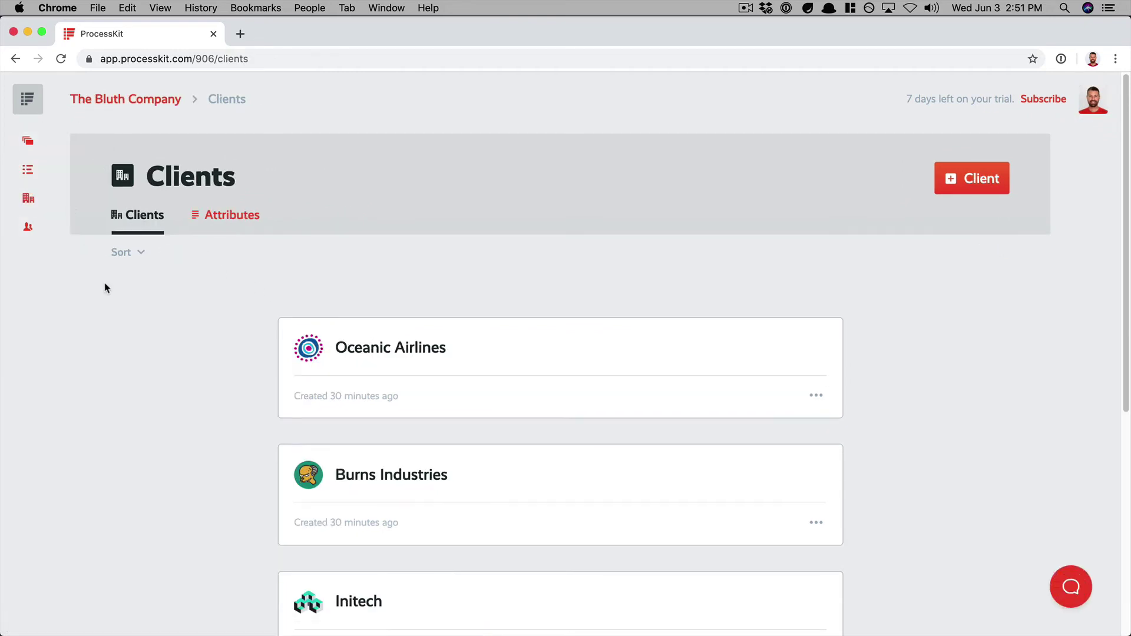
pyautogui.scroll(-3, 159, 359)
pyautogui.scroll(-2, 159, 361)
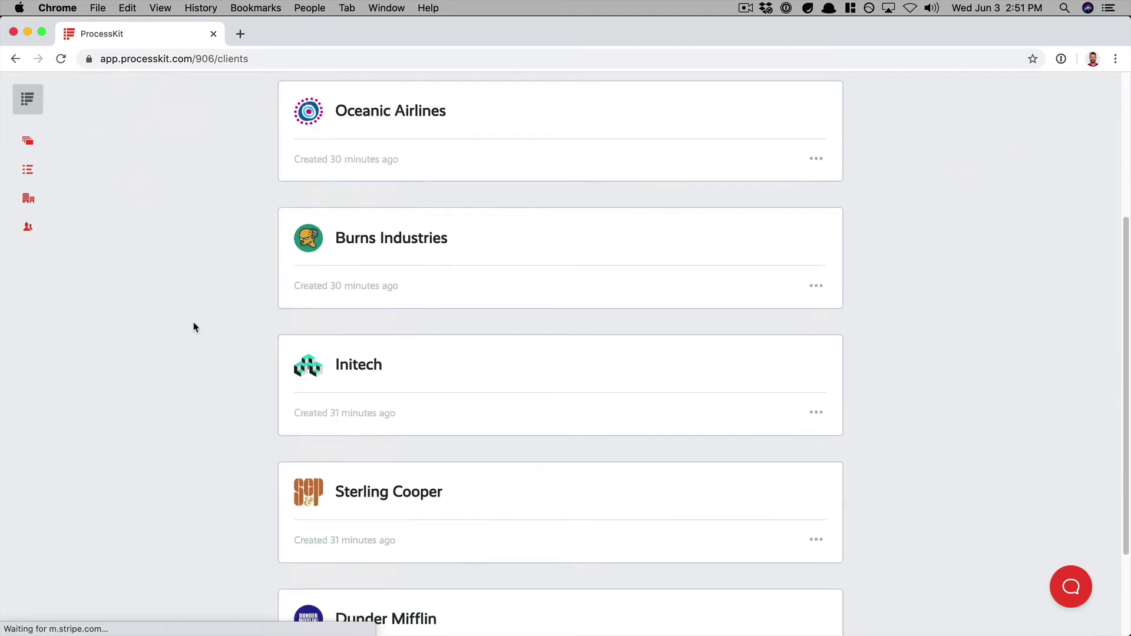
pyautogui.click(428, 380)
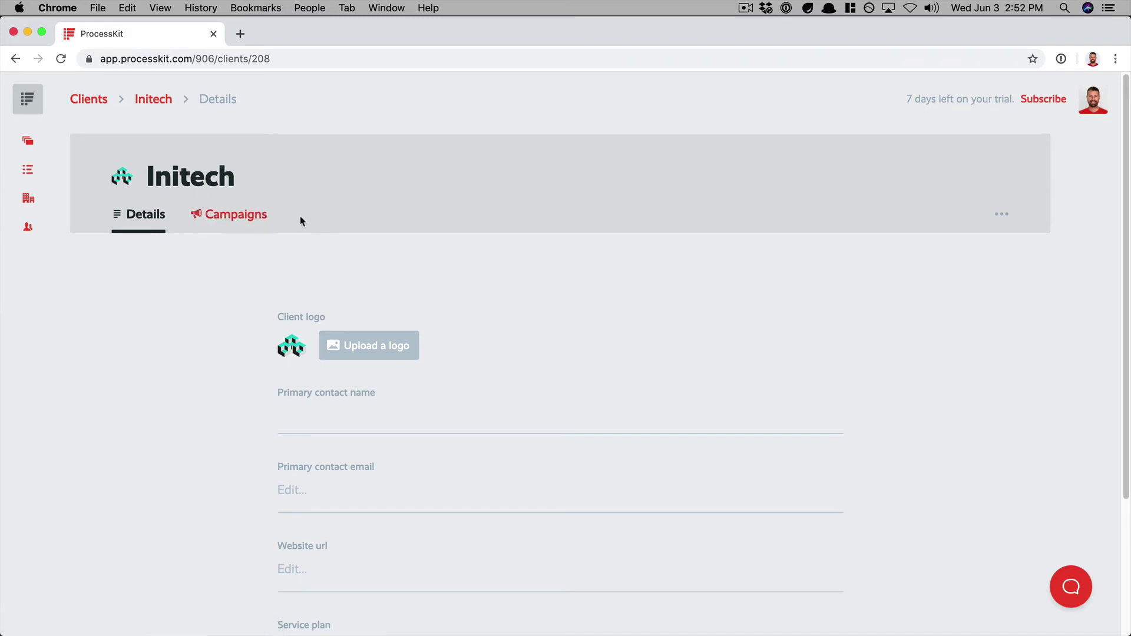
pyautogui.click(244, 214)
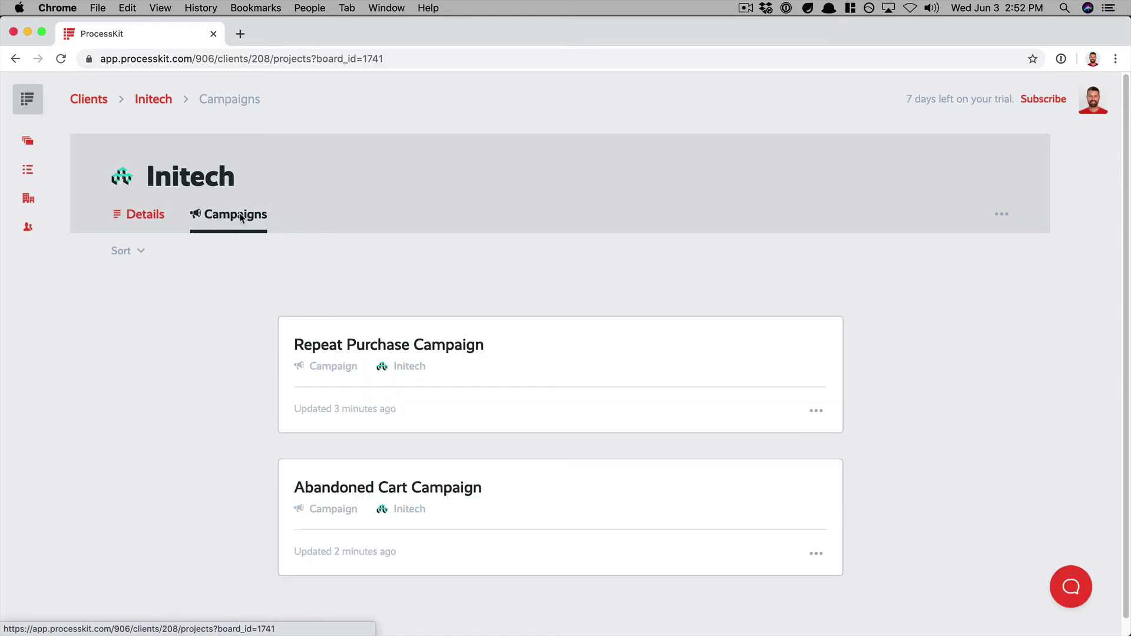